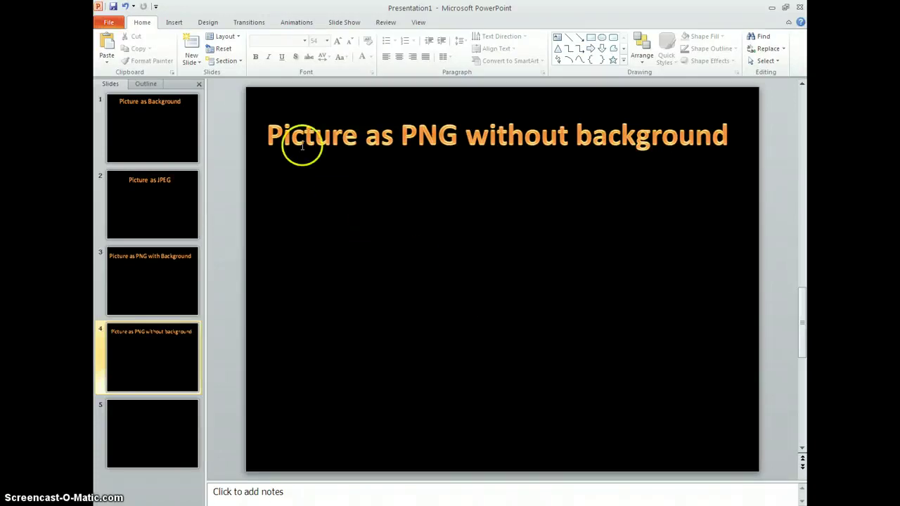
Review all four slides, from Picture as Background to Picture as PNG without background, then return to slide 1.
left_click(139, 132)
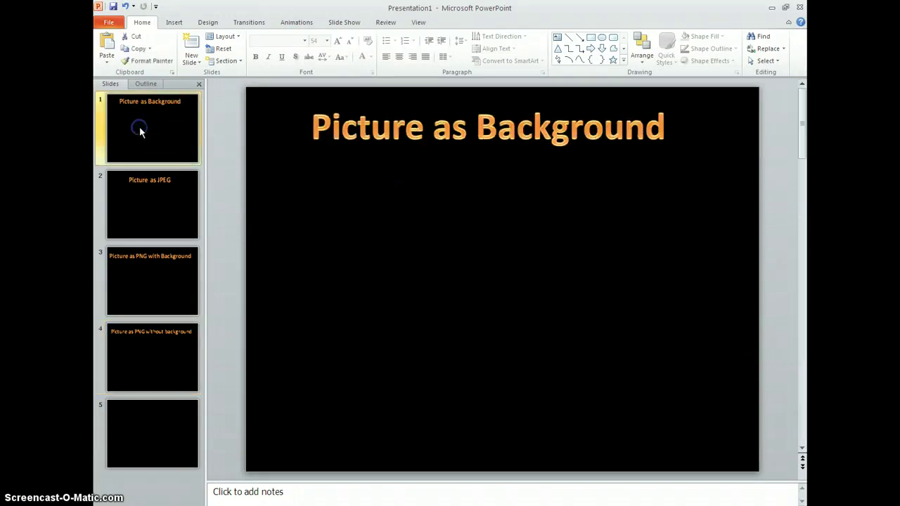
left_click(150, 196)
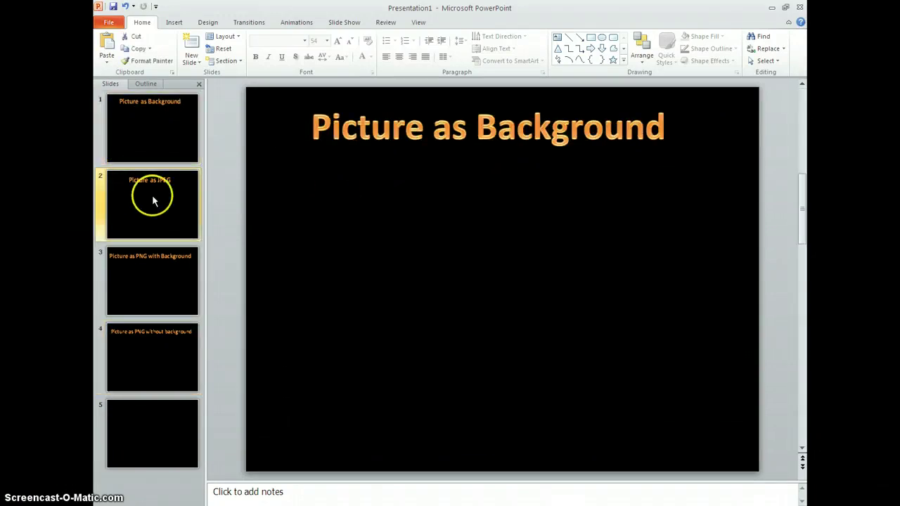
left_click(146, 281)
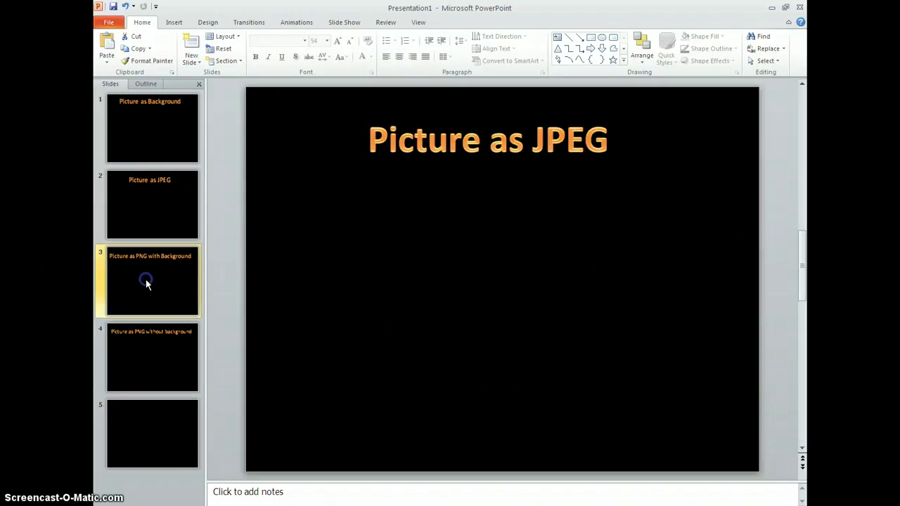
left_click(144, 360)
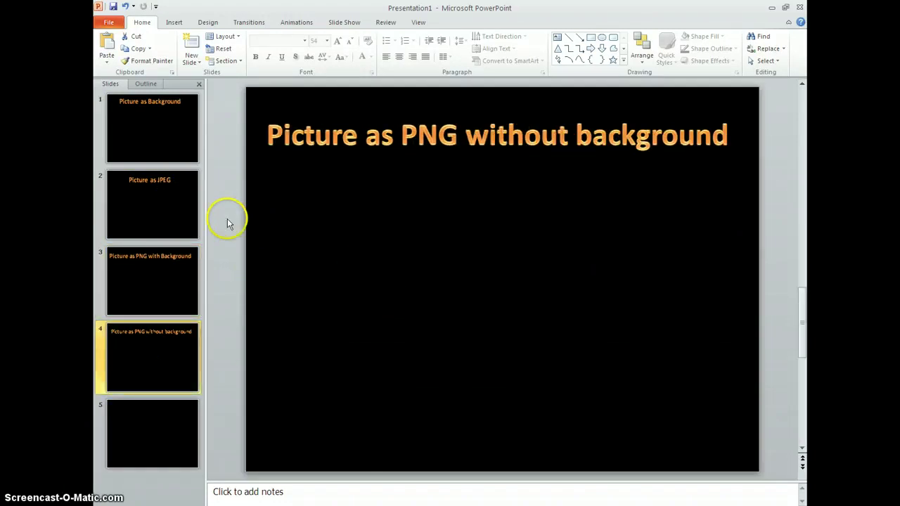
left_click(137, 126)
Fill the Picture as Background slide's background with the Pickle picture.
right_click(420, 216)
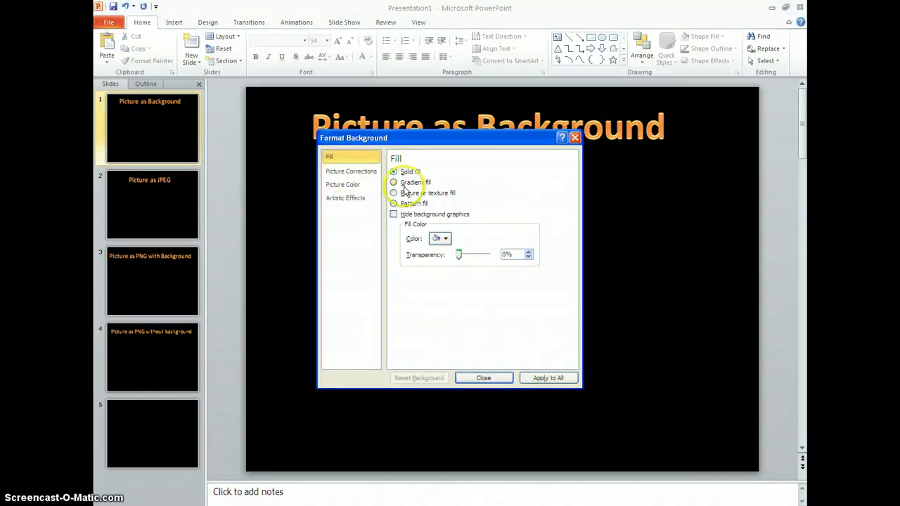
left_click(394, 194)
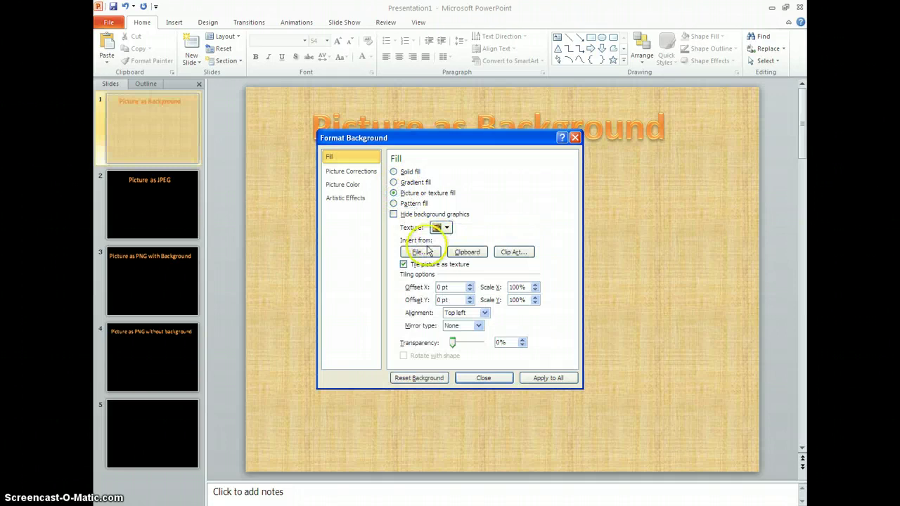
left_click(419, 251)
left_click_drag(653, 225, 654, 341)
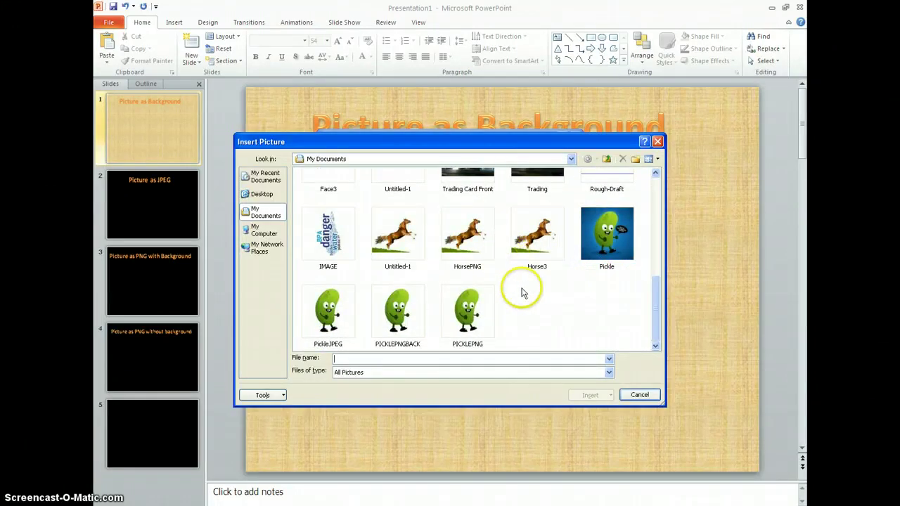
double_click(605, 239)
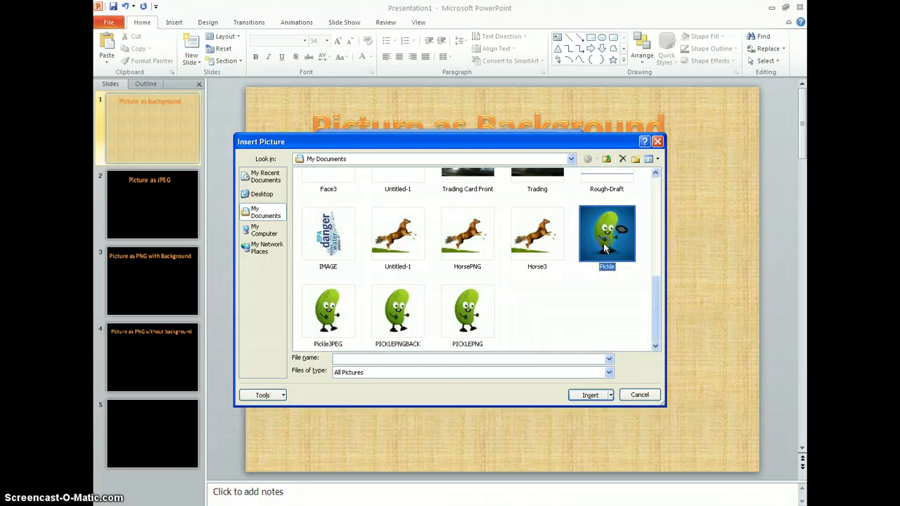
left_click(485, 378)
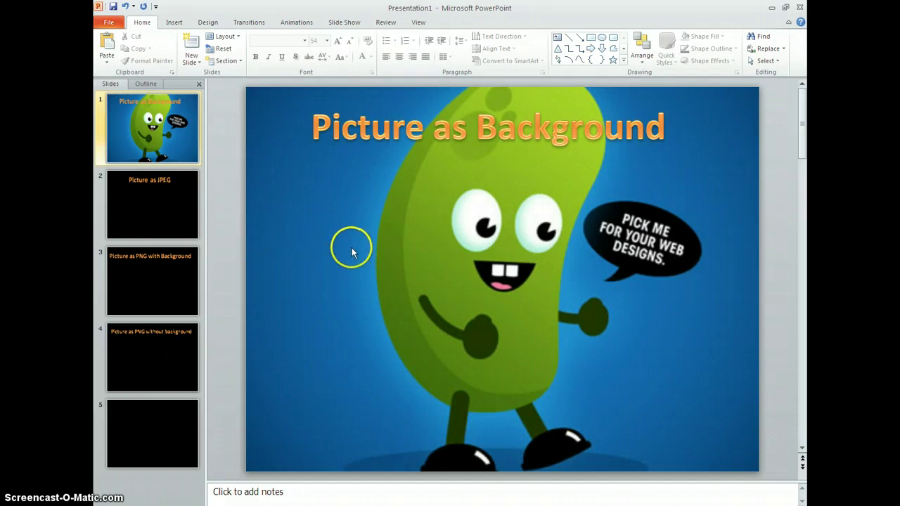
left_click(167, 232)
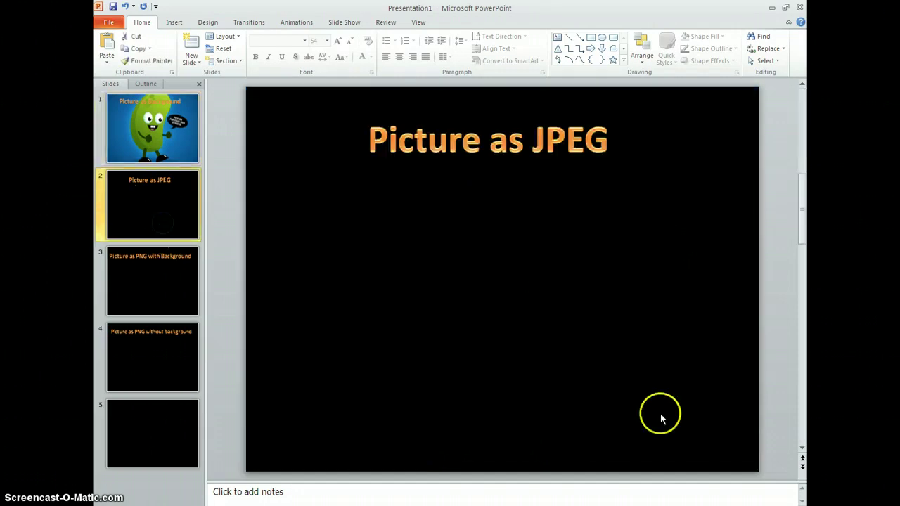
Paste the copied pickle picture into the blank Untitled-3 document in Photoshop.
key("alt+Tab")
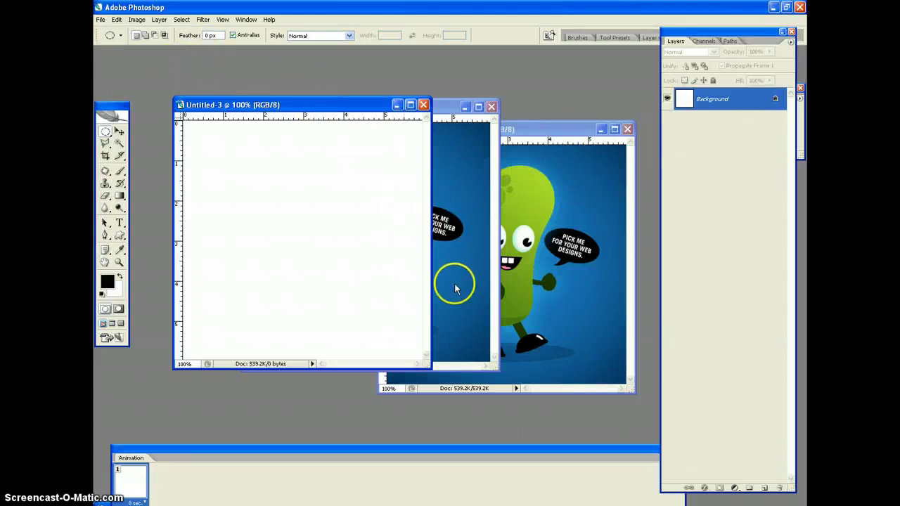
left_click(116, 19)
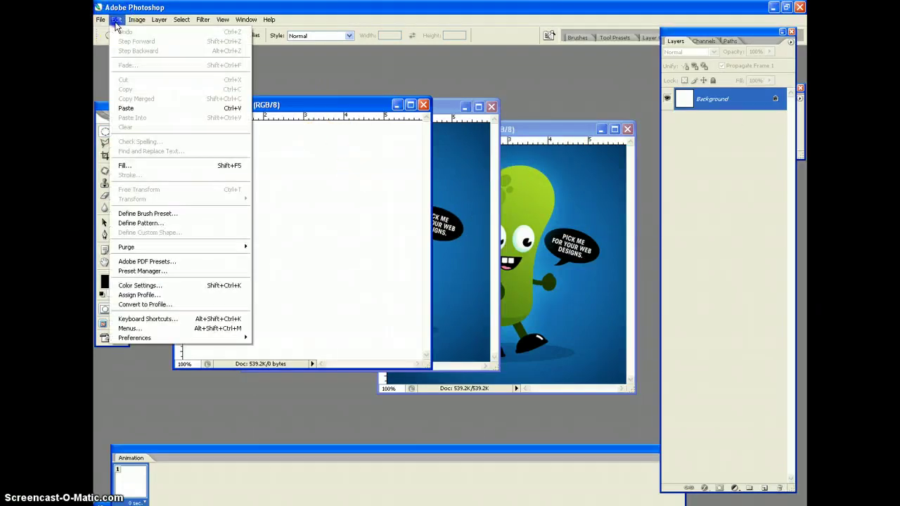
left_click(209, 109)
left_click_drag(337, 105, 323, 116)
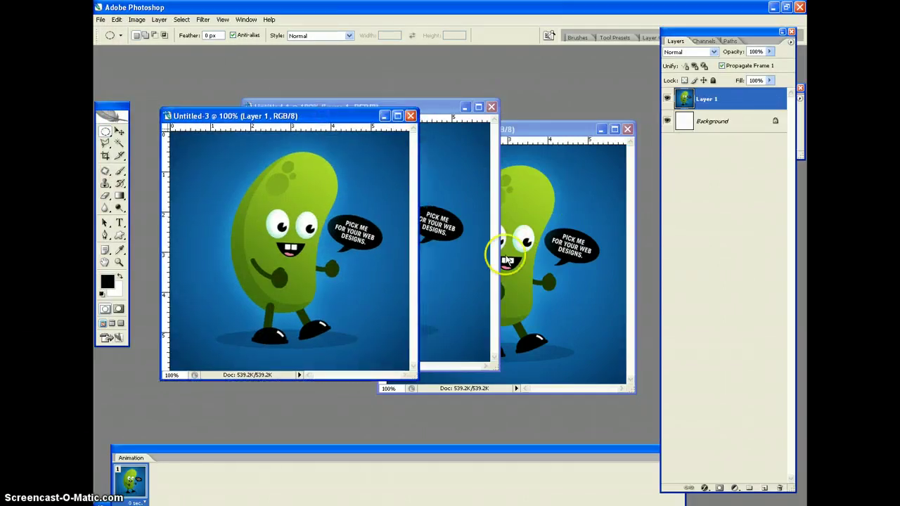
Delete the blue background around the pickle using the Magic Wand, then deselect.
left_click(120, 144)
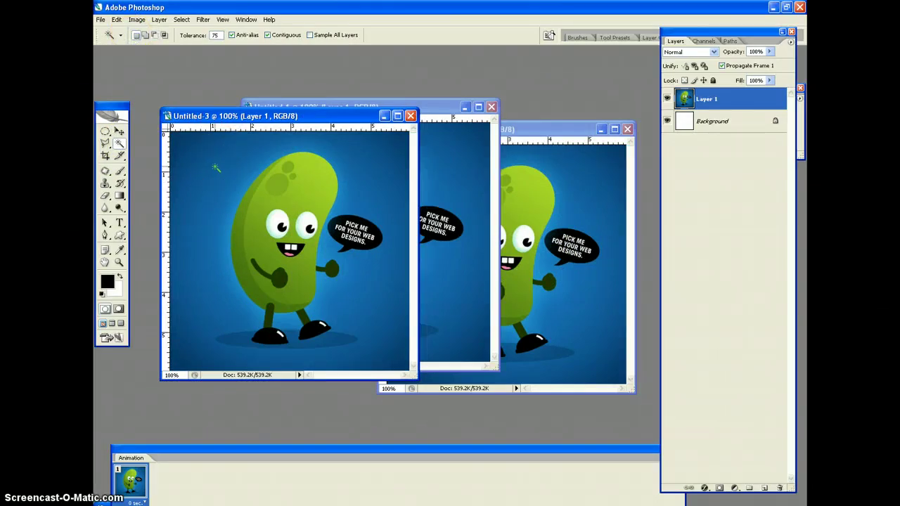
left_click(215, 170)
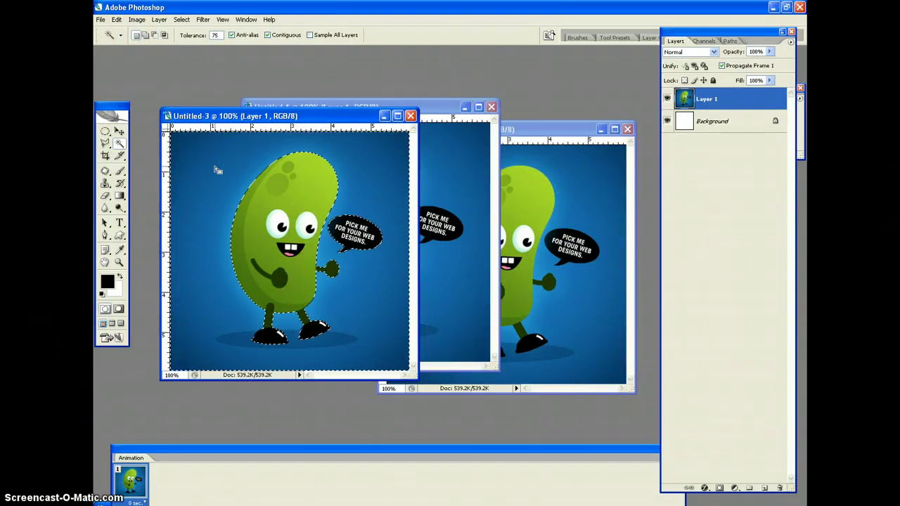
key("Delete")
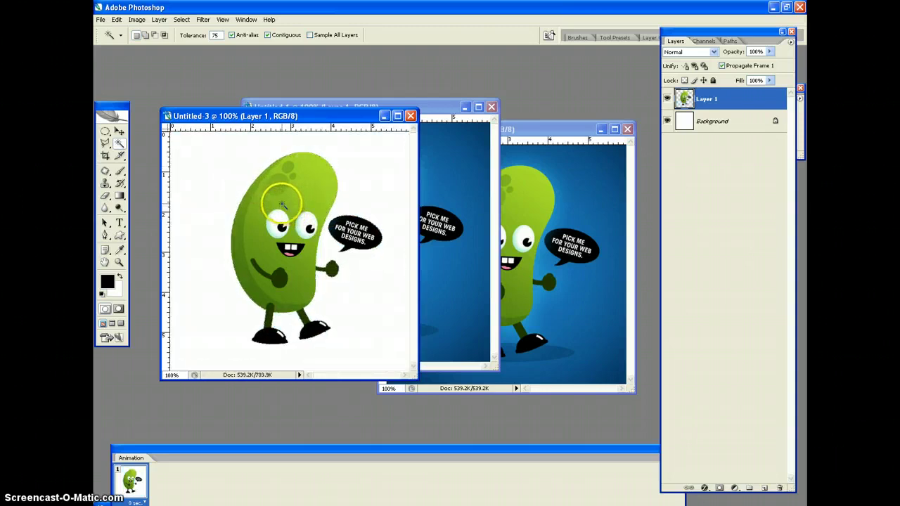
key("ctrl+d")
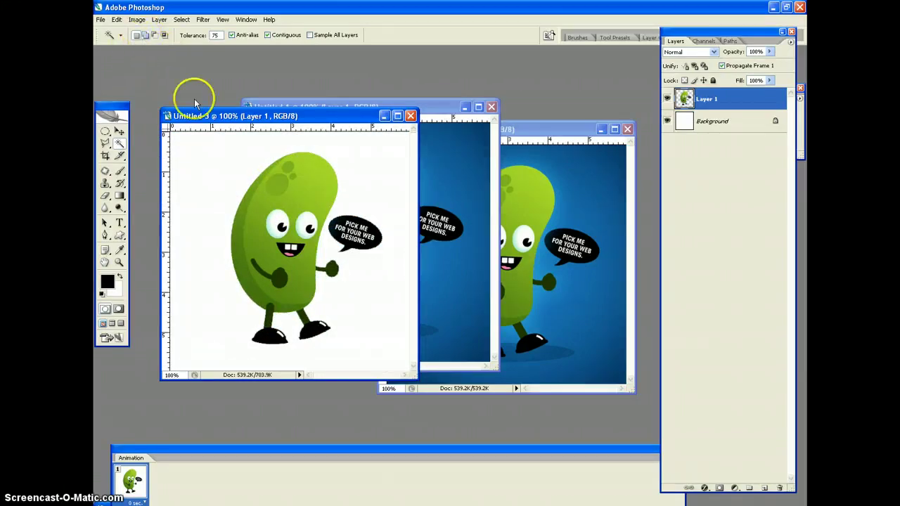
Outline the speech bubble with the Polygonal Lasso and delete it.
left_click(105, 143)
left_click(136, 34)
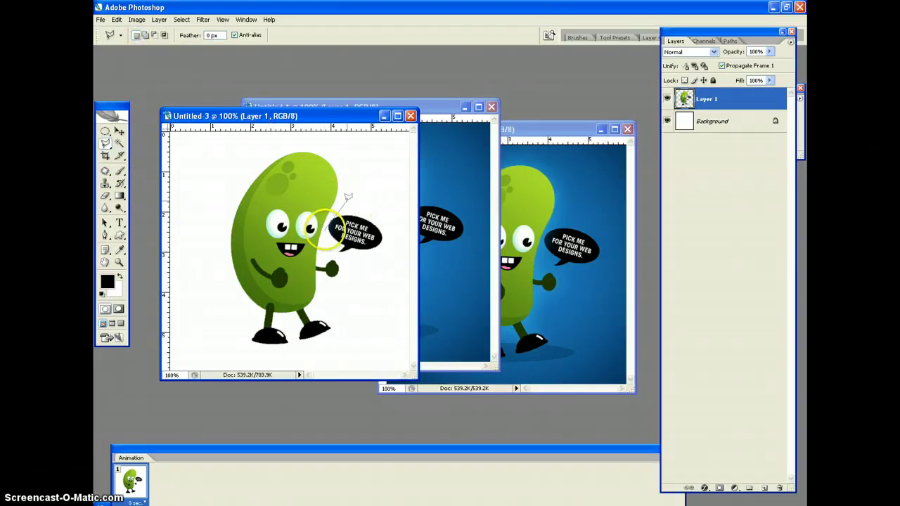
left_click(391, 214)
left_click(392, 248)
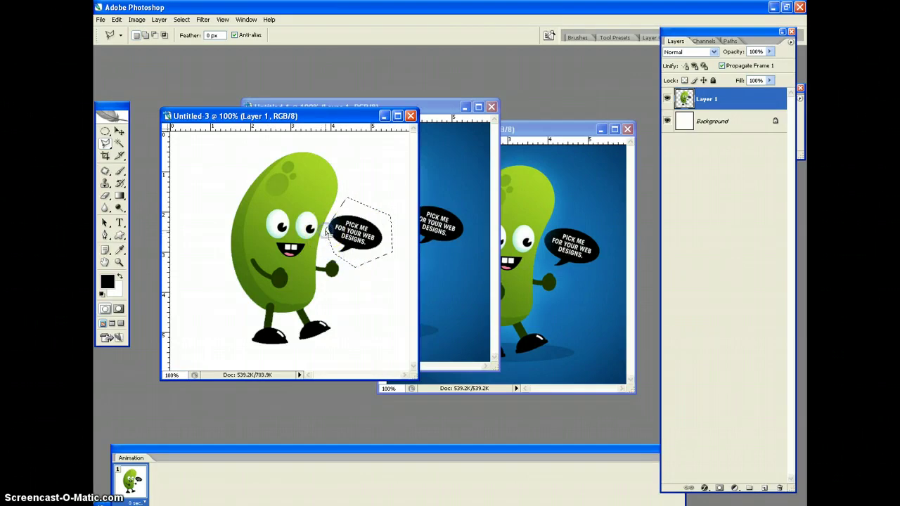
key("Delete")
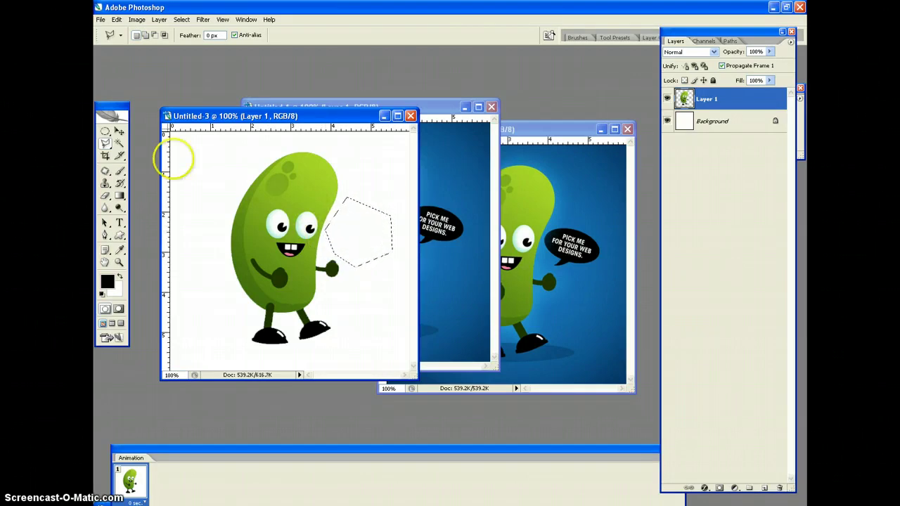
Clear leftover selections near the character using the elliptical and lasso tools.
left_click(105, 134)
left_click(211, 156)
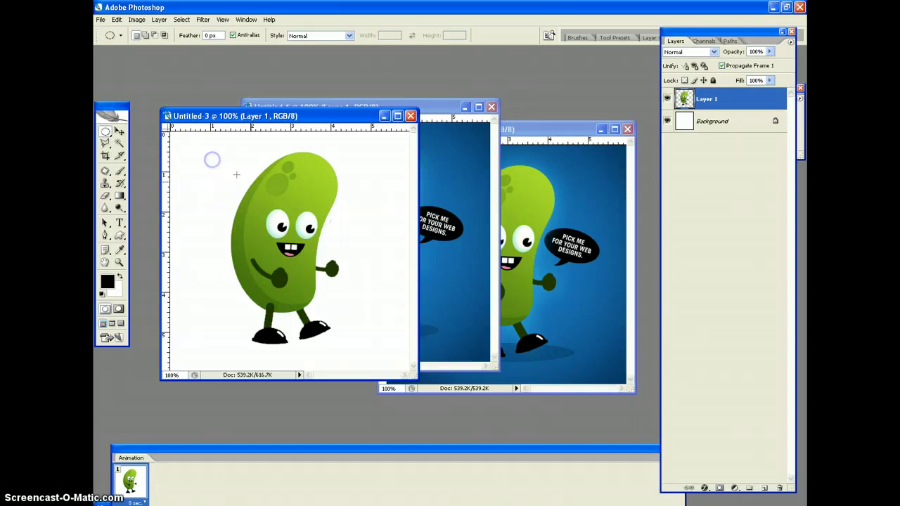
left_click_drag(334, 221, 354, 225)
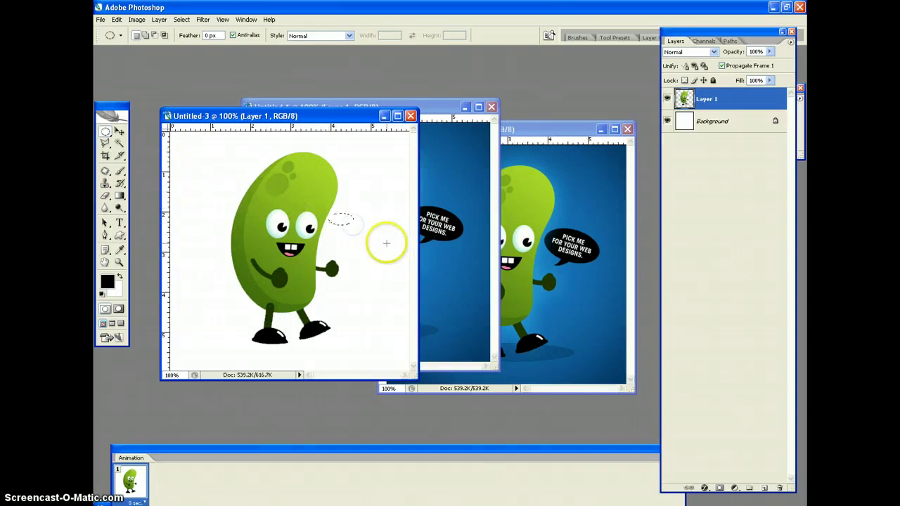
left_click(105, 143)
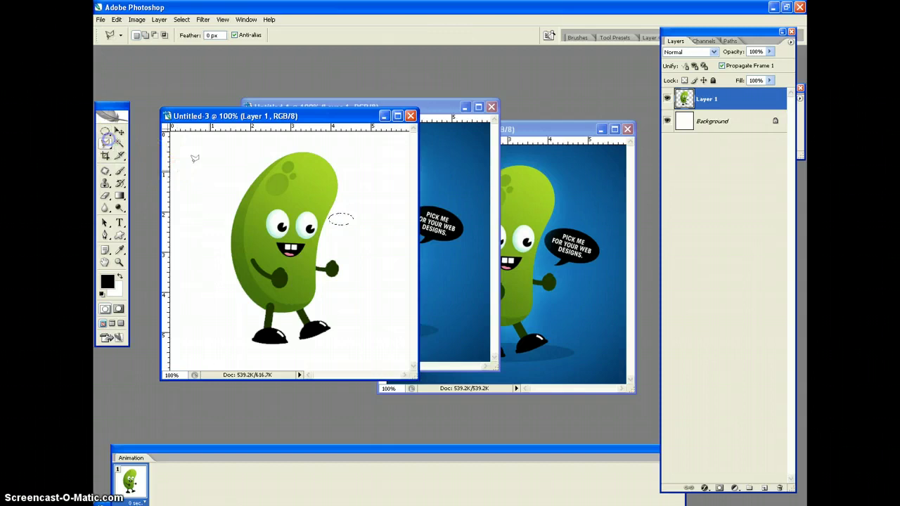
left_click(354, 250)
left_click(348, 195)
left_click(336, 242)
left_click(104, 132)
Save the image as the JPEG file AJPEG.jpg, accepting the default quality options.
left_click(179, 148)
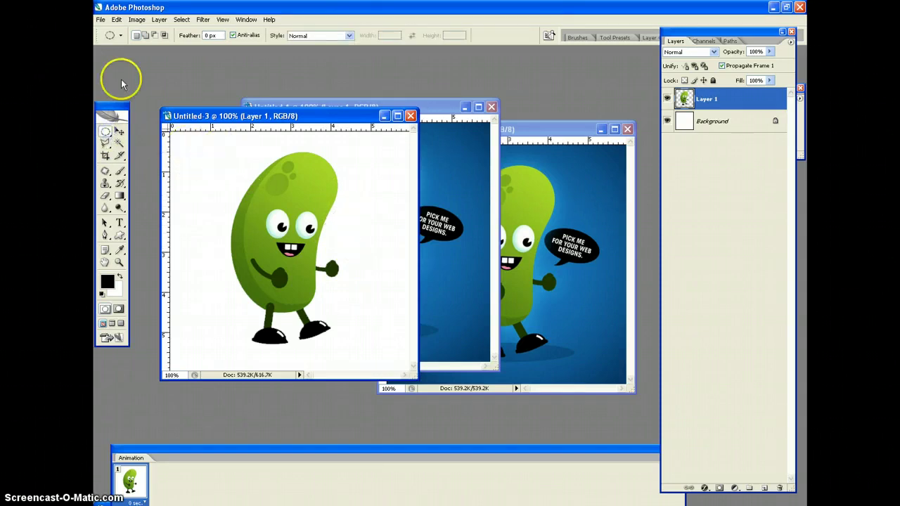
left_click(100, 19)
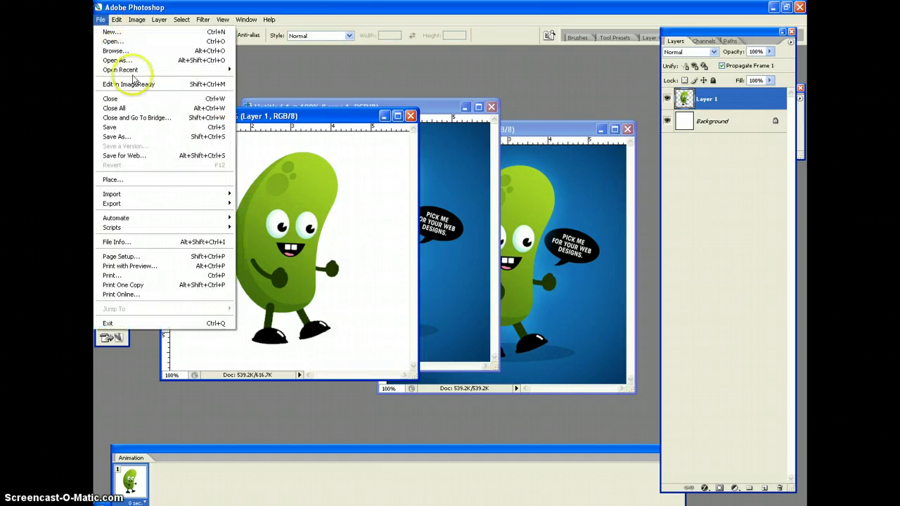
left_click(117, 138)
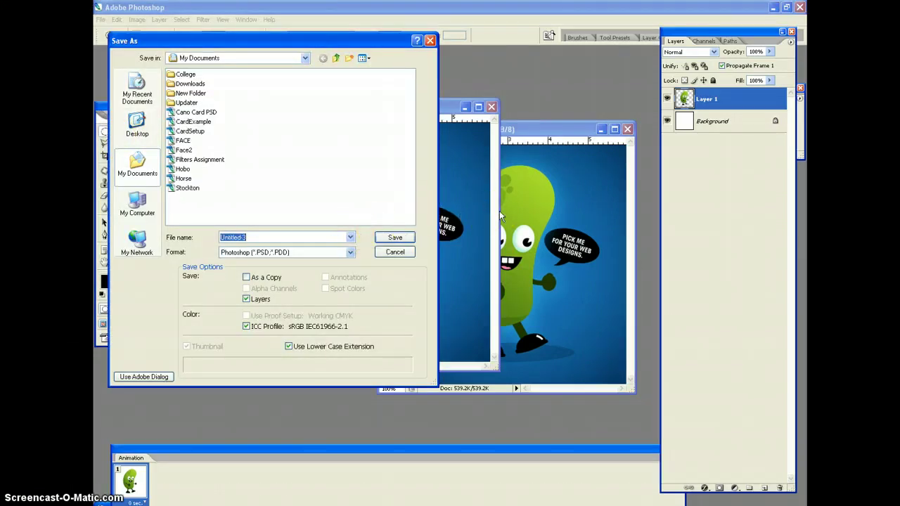
type("AJPEG")
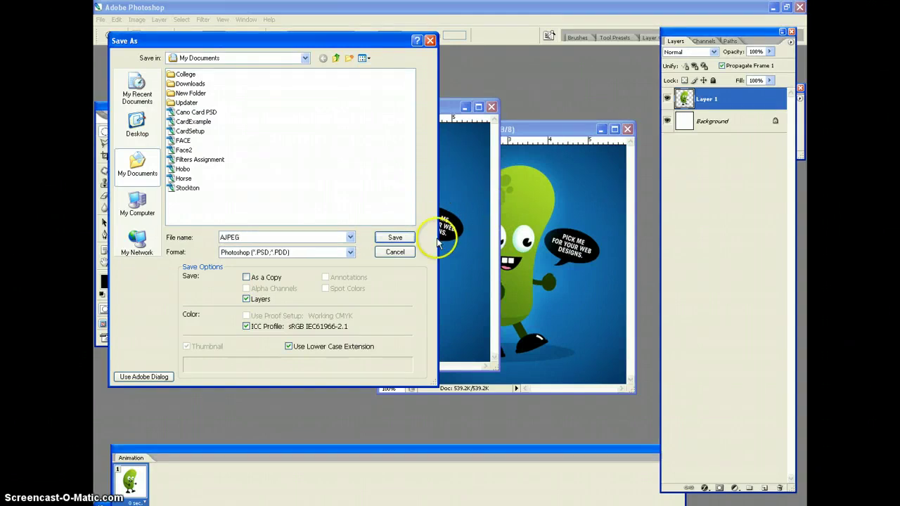
left_click(347, 251)
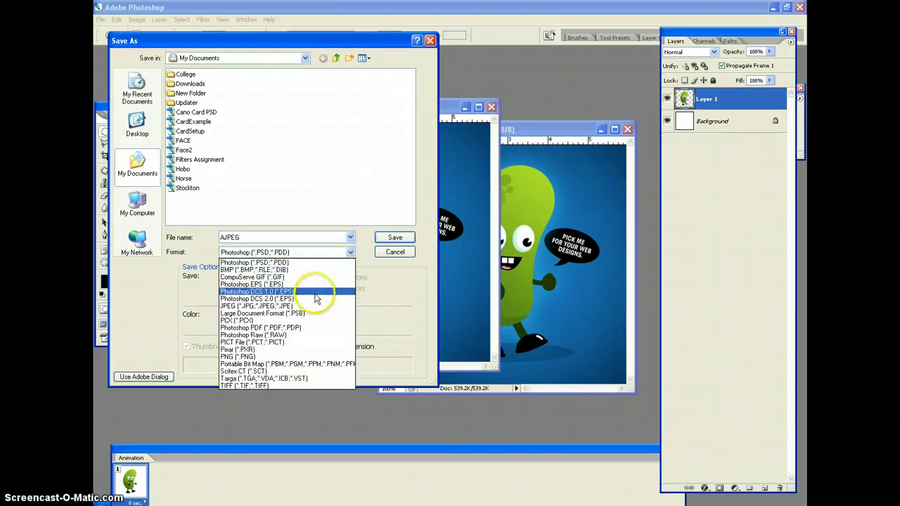
left_click(284, 308)
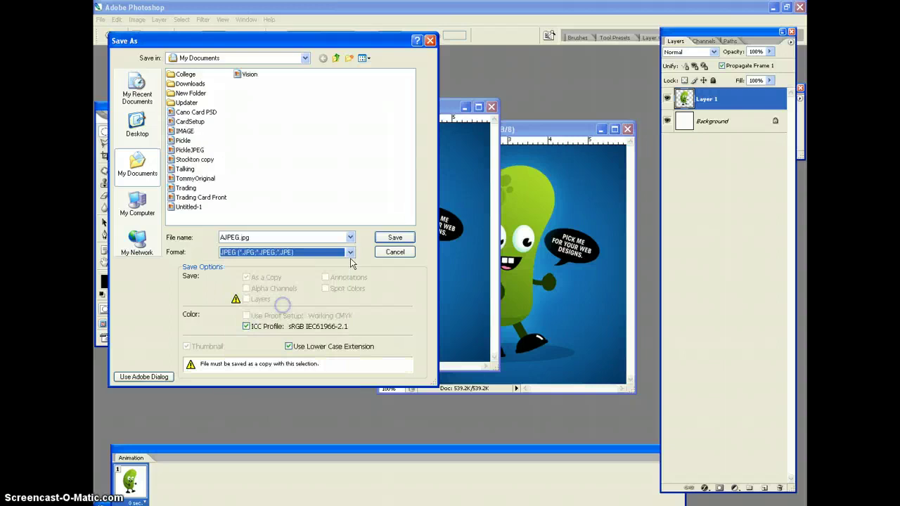
left_click(390, 238)
left_click(526, 139)
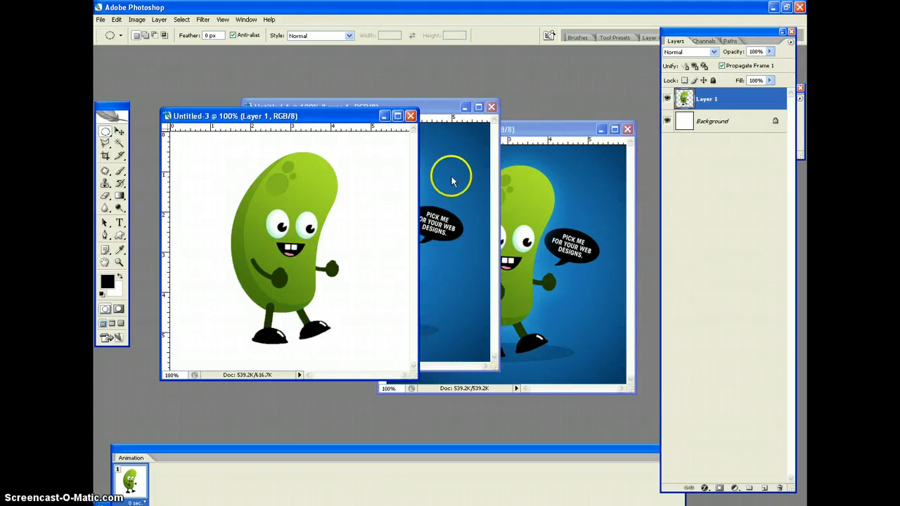
Bring Untitled-1 forward and delete its blue background with the Magic Wand.
left_click(438, 106)
left_click(120, 143)
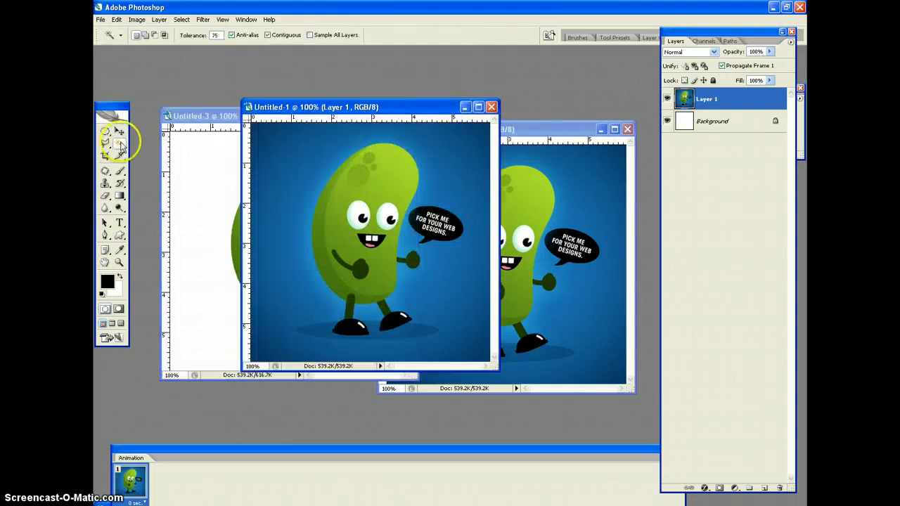
left_click(328, 157)
key("Delete")
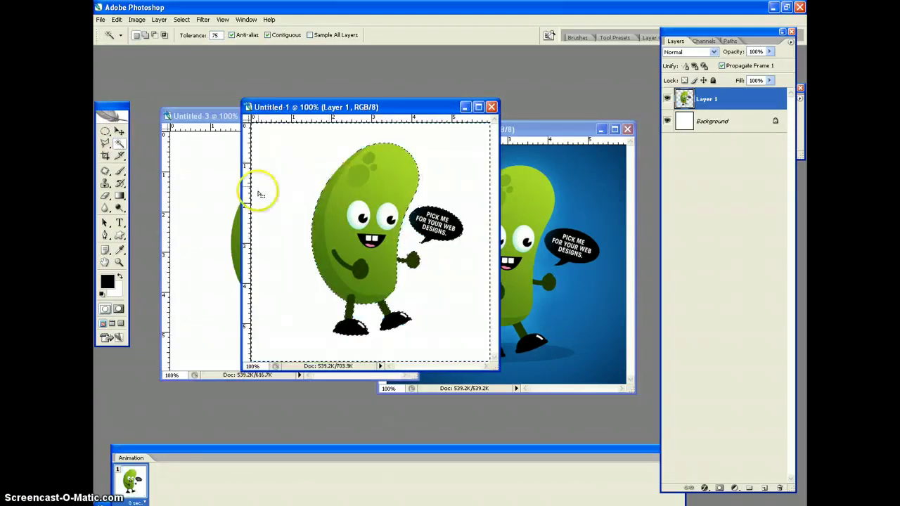
key("ctrl+d")
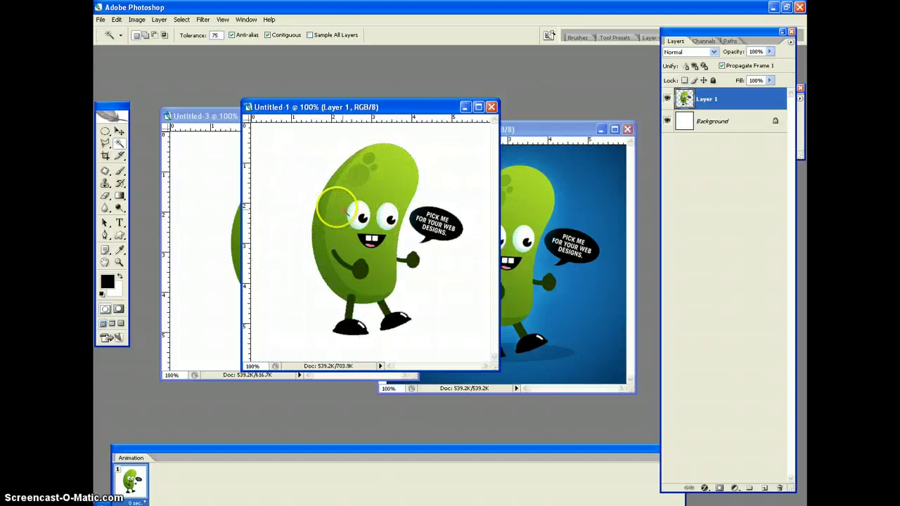
Outline the speech bubble with the Polygonal Lasso and erase it.
left_click(105, 143)
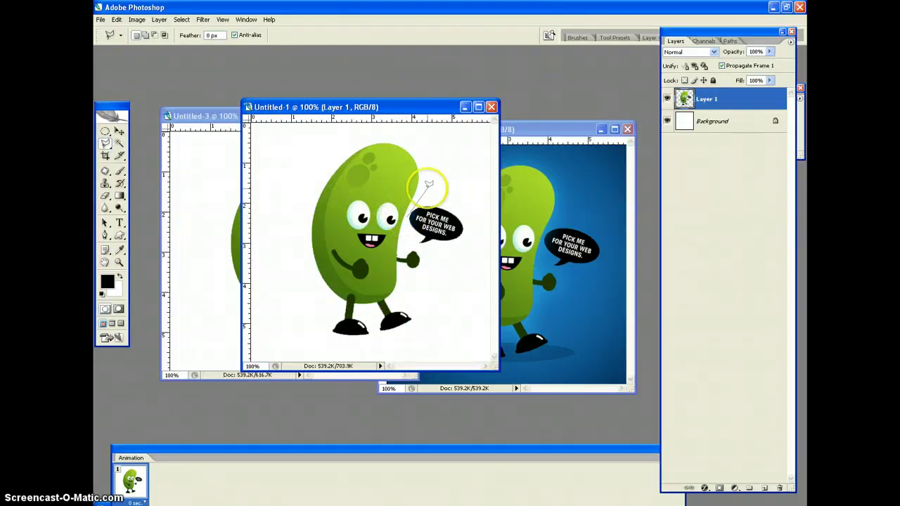
left_click(456, 203)
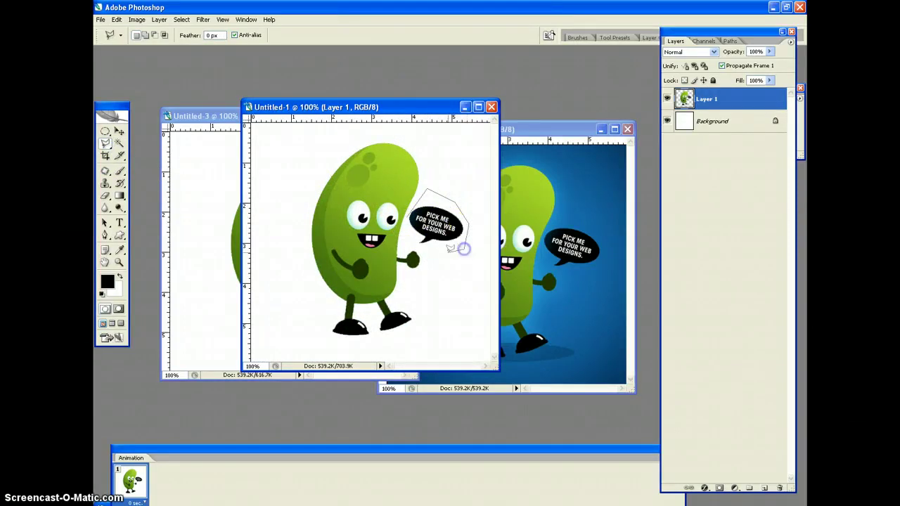
left_click(407, 218)
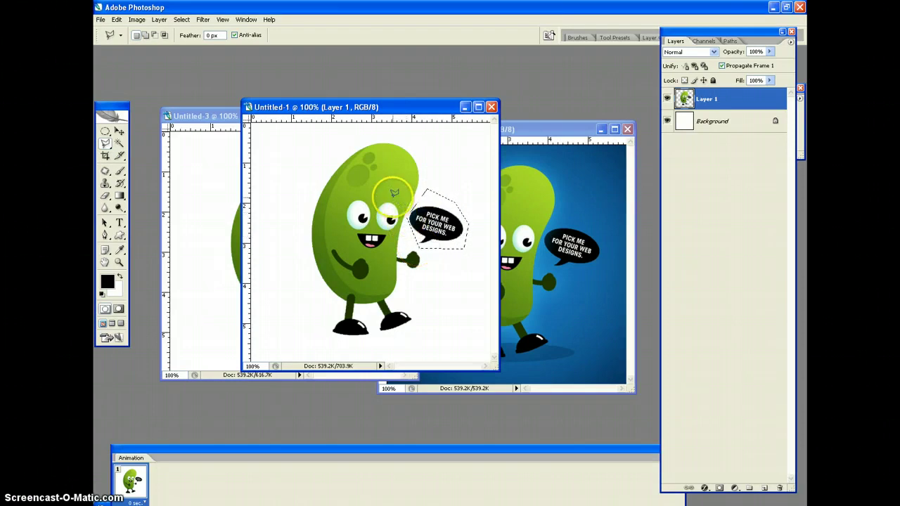
key("Delete")
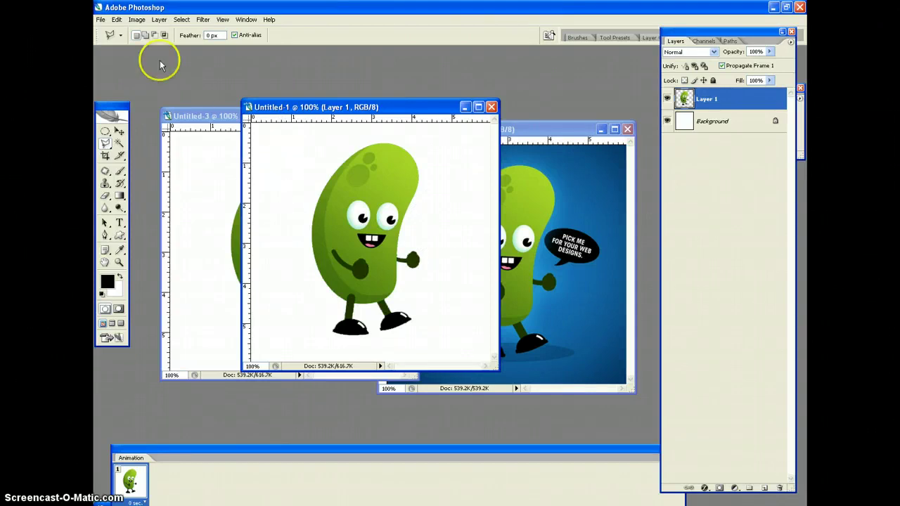
Save Untitled-1 as the PNG file APNGBACK.png without interlacing.
left_click(100, 19)
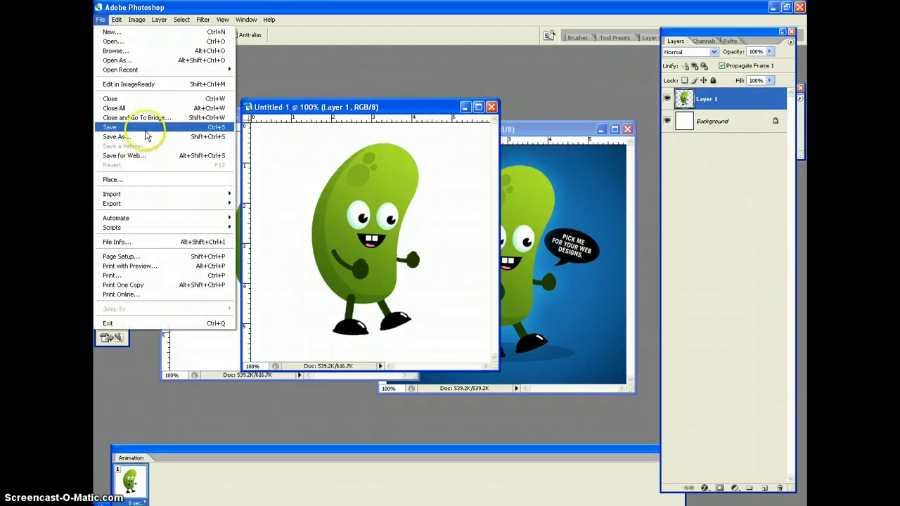
left_click(116, 137)
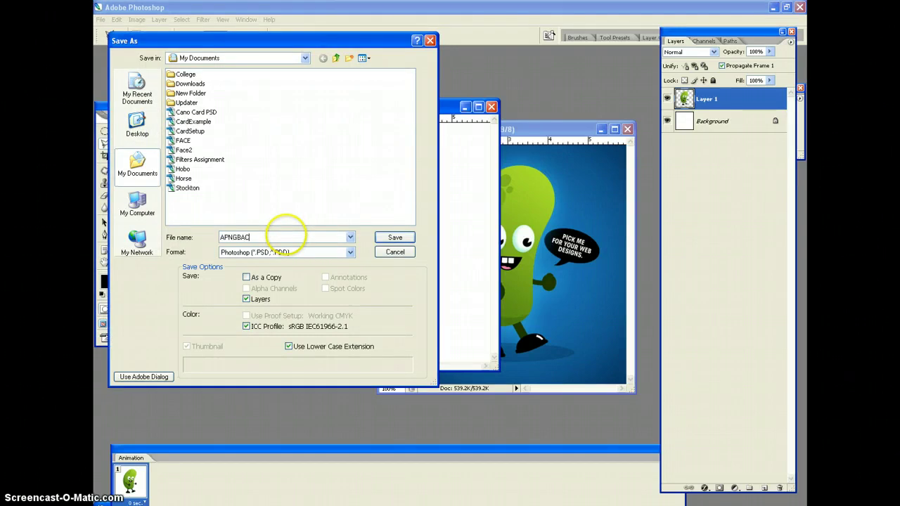
left_click(322, 253)
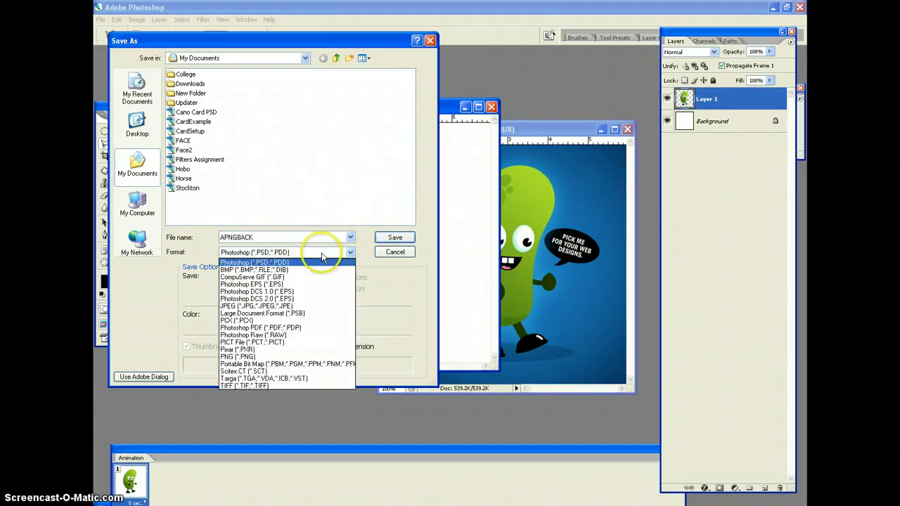
left_click(273, 357)
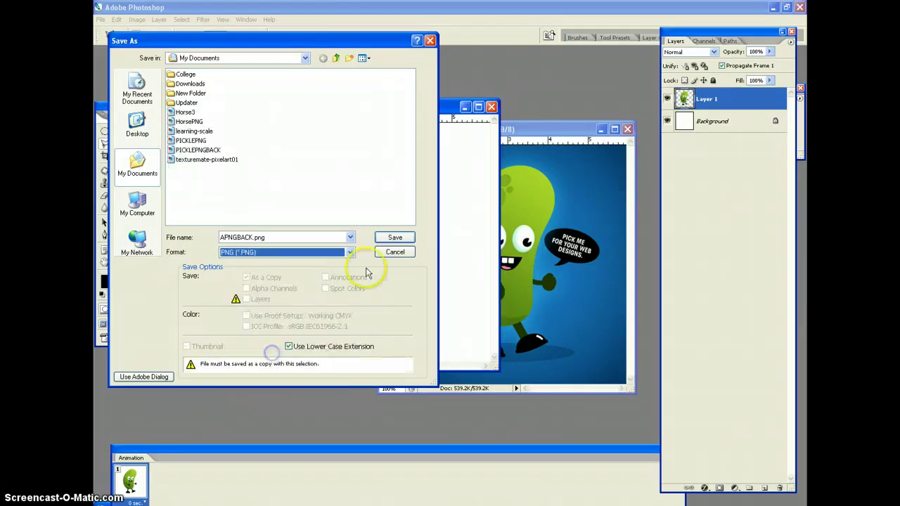
left_click(393, 238)
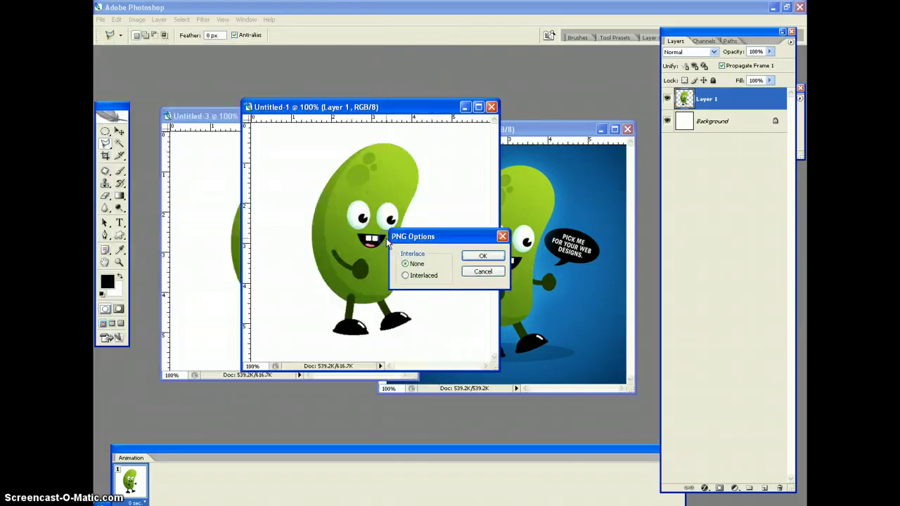
left_click(480, 258)
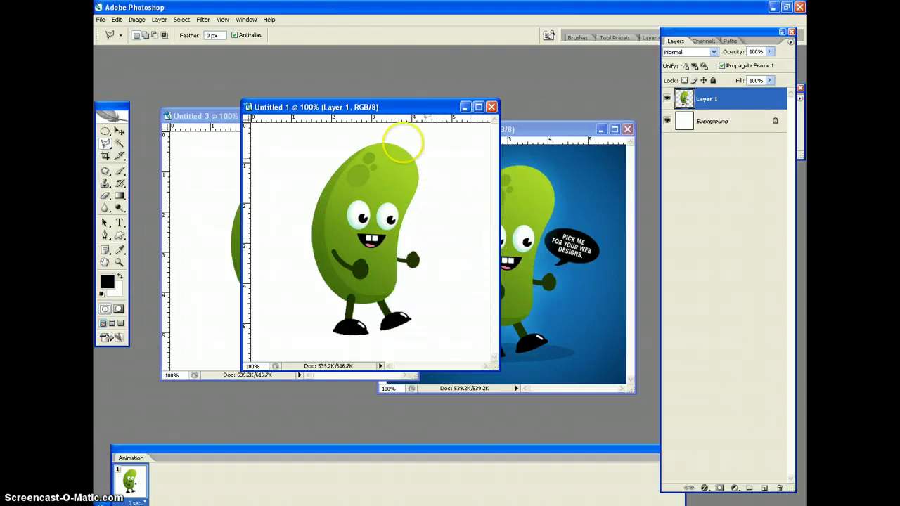
Bring Untitled-2 forward and delete its blue background with the Magic Wand.
left_click_drag(545, 130, 528, 115)
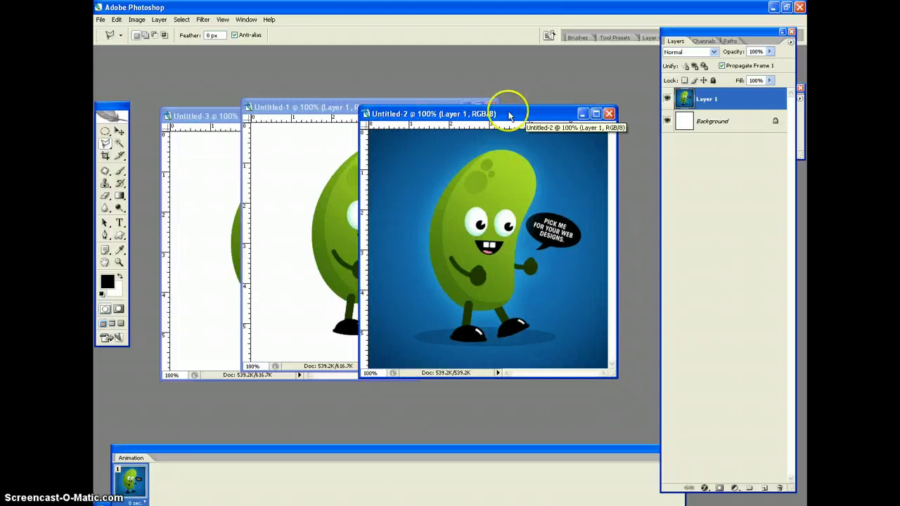
left_click(119, 143)
left_click(436, 146)
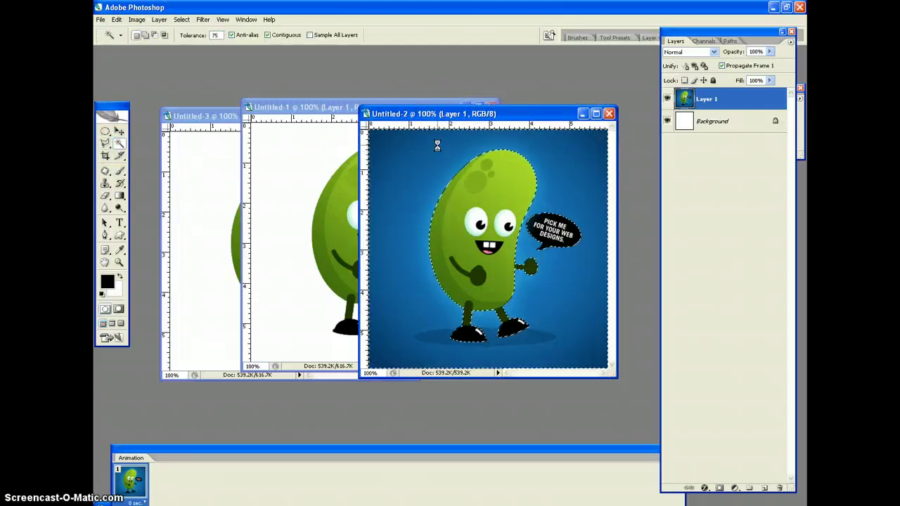
key("Delete")
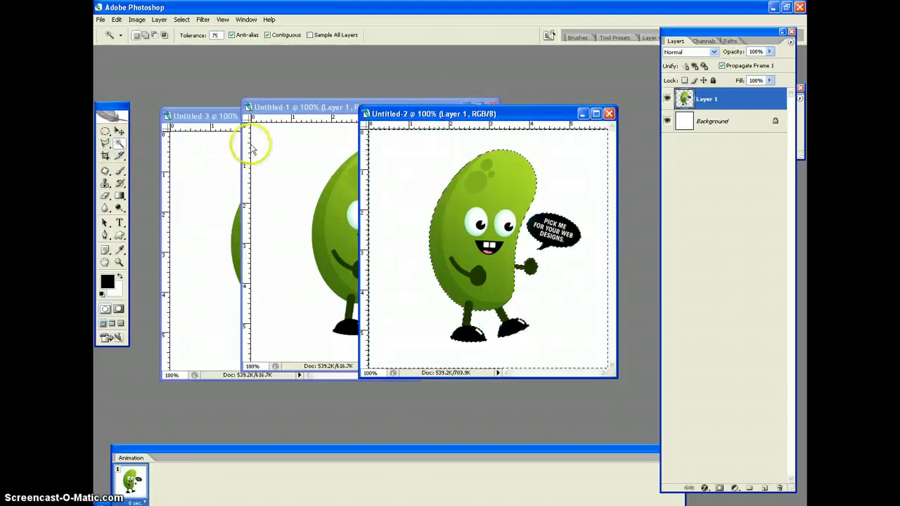
key("ctrl+d")
Outline and erase the speech bubble with the Polygonal Lasso, then deselect.
left_click(106, 145)
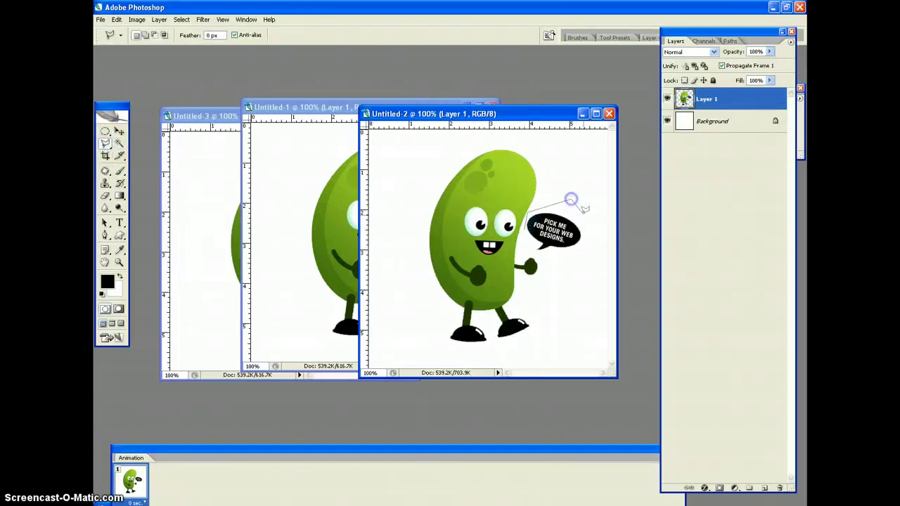
left_click(571, 200)
left_click(589, 230)
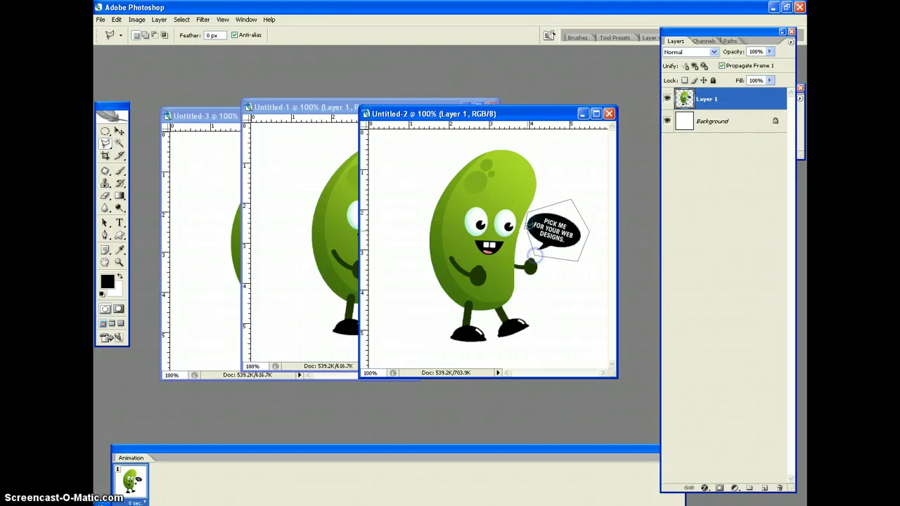
key("Delete")
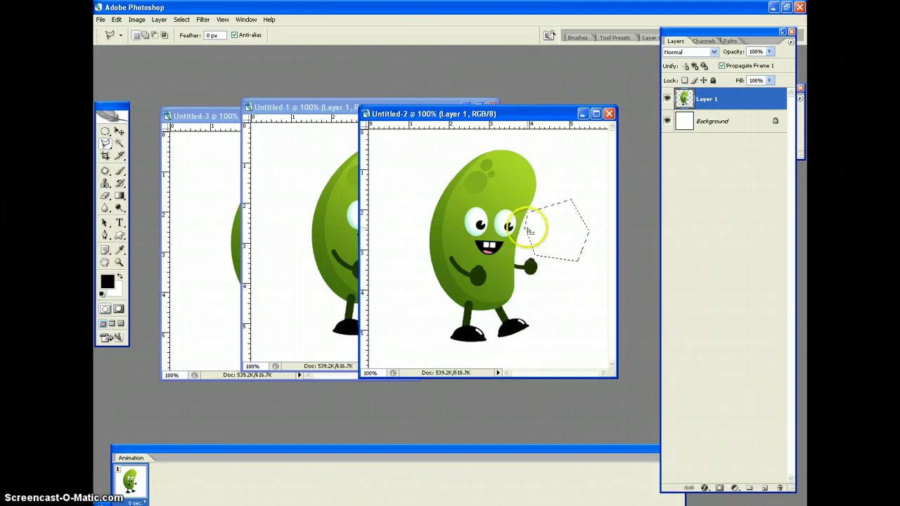
key("ctrl+d")
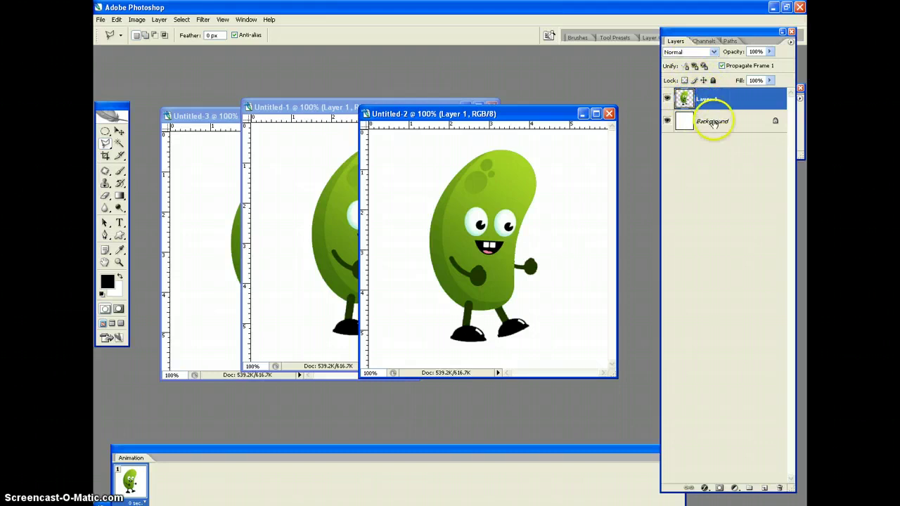
Hide the white Background layer and save the transparent pickle as APNG.png.
left_click(668, 121)
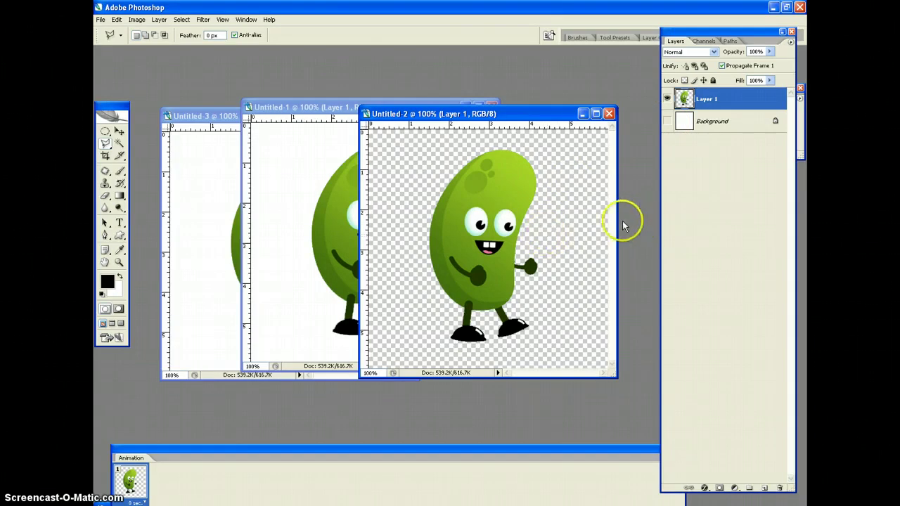
left_click(101, 20)
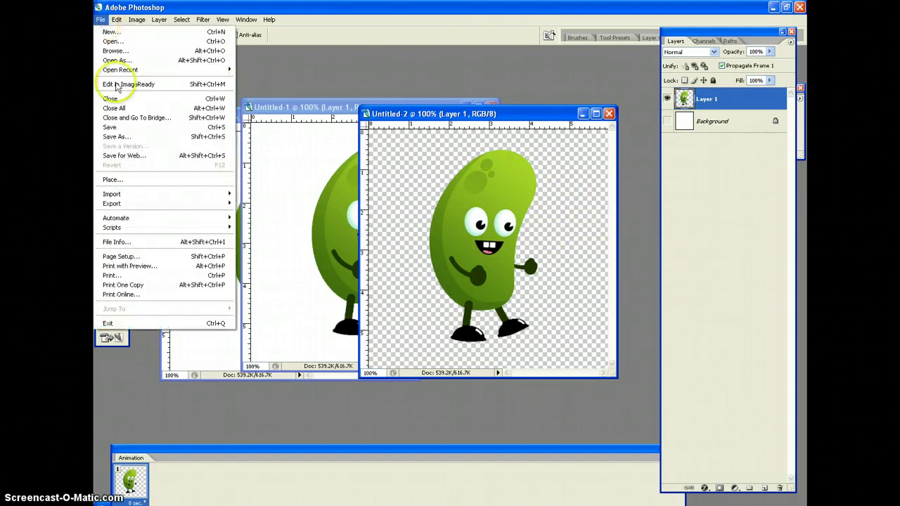
left_click(116, 138)
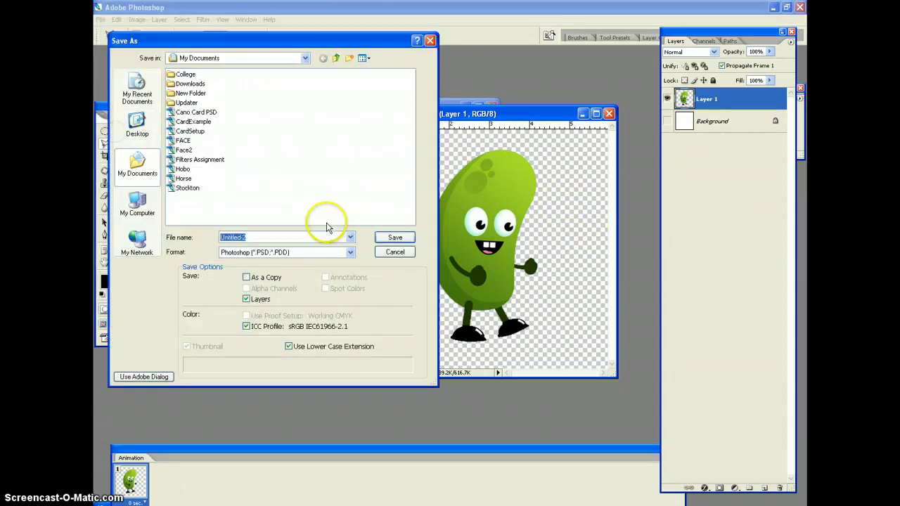
type("PNG")
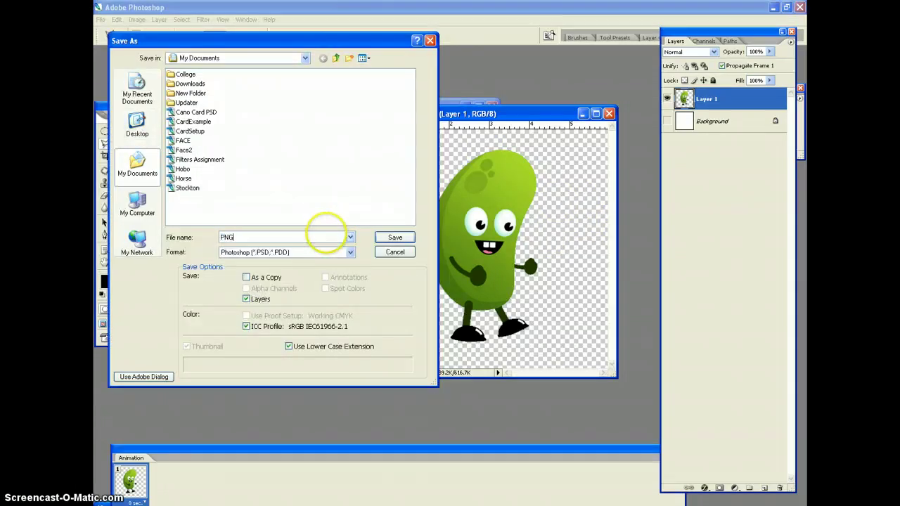
type("A")
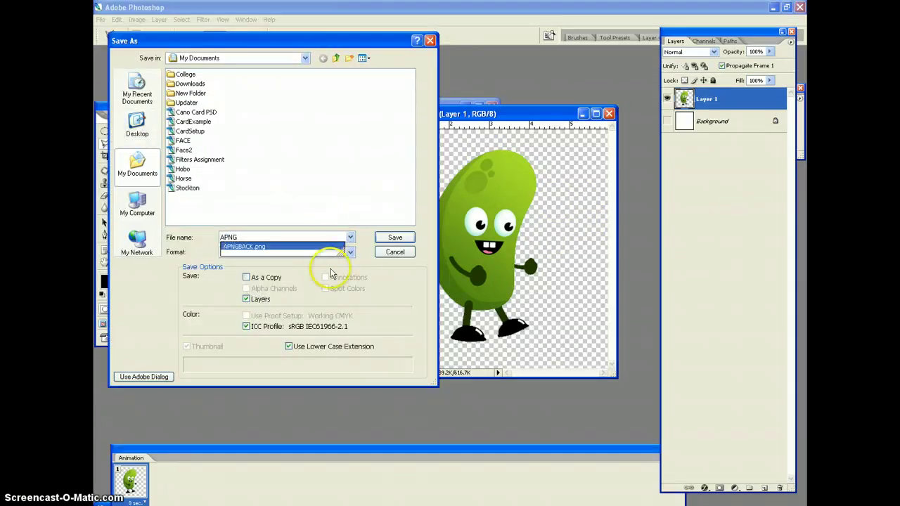
left_click(343, 253)
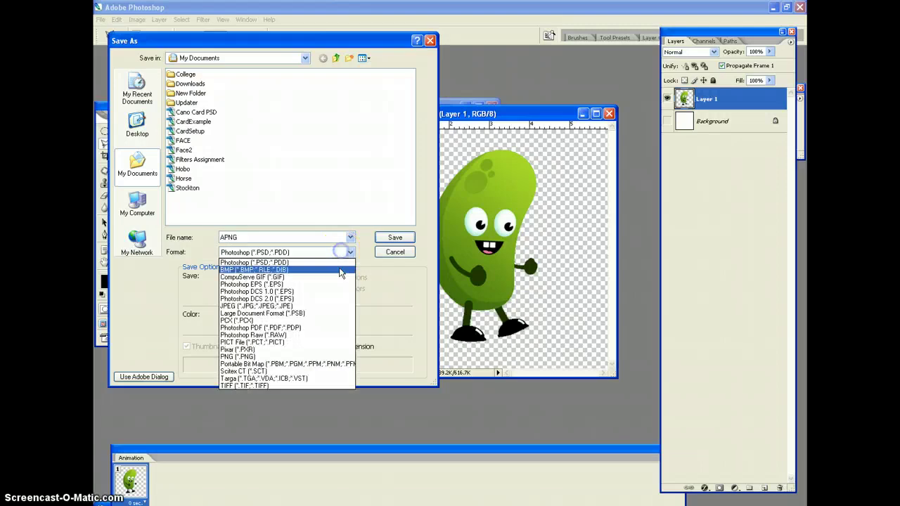
left_click(290, 359)
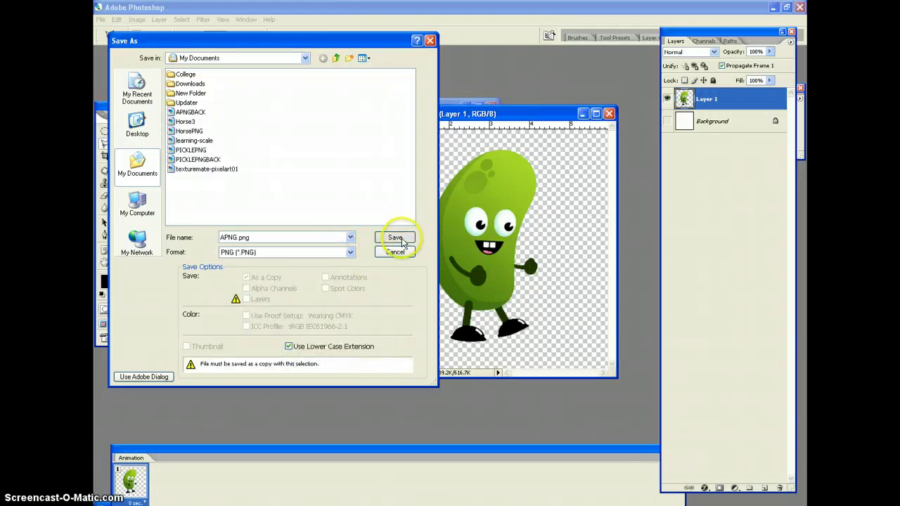
left_click(395, 237)
left_click(466, 259)
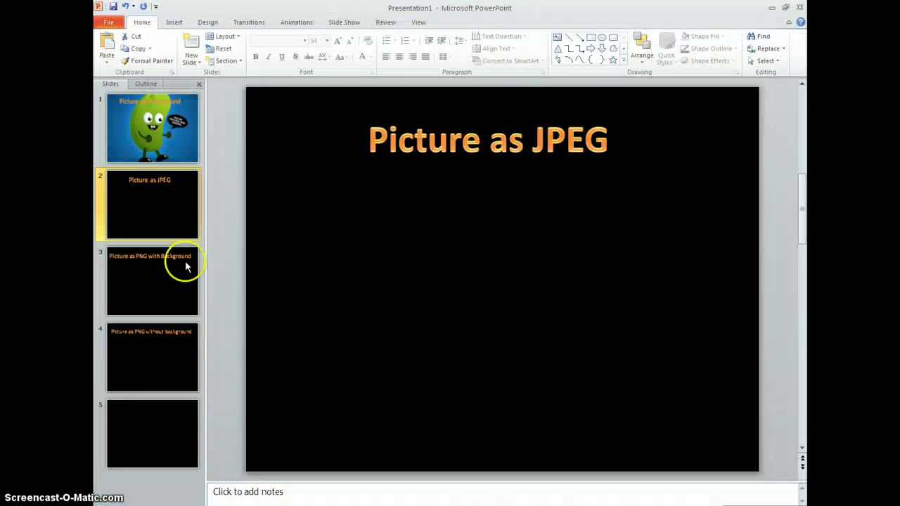
Insert the AJPEG pickle picture onto the Picture as JPEG slide.
left_click(144, 213)
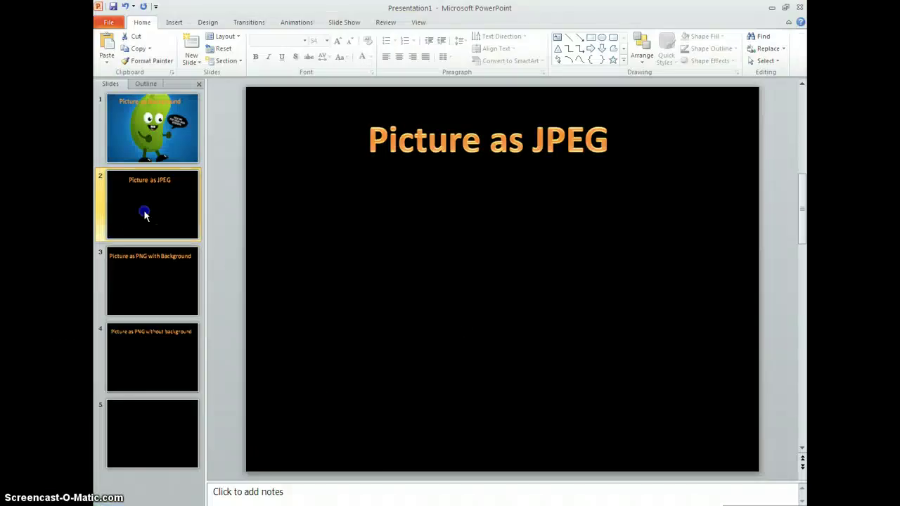
left_click(173, 22)
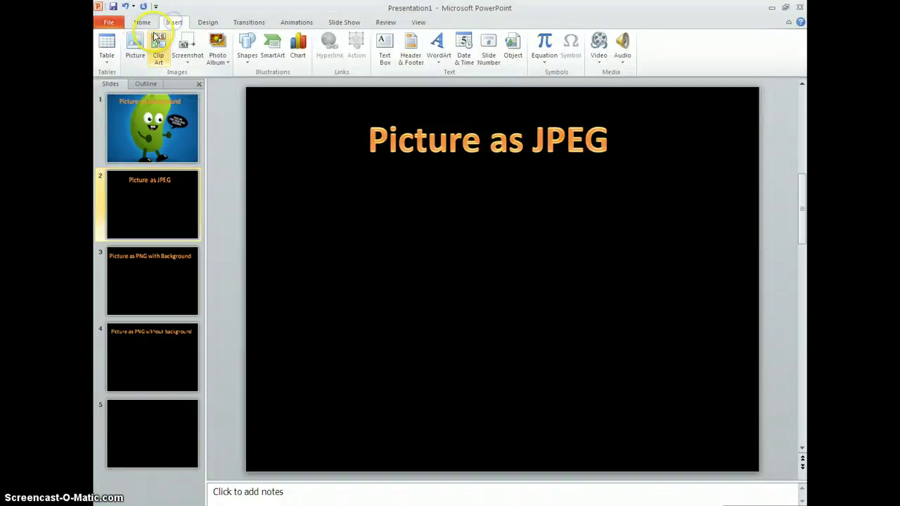
left_click(138, 43)
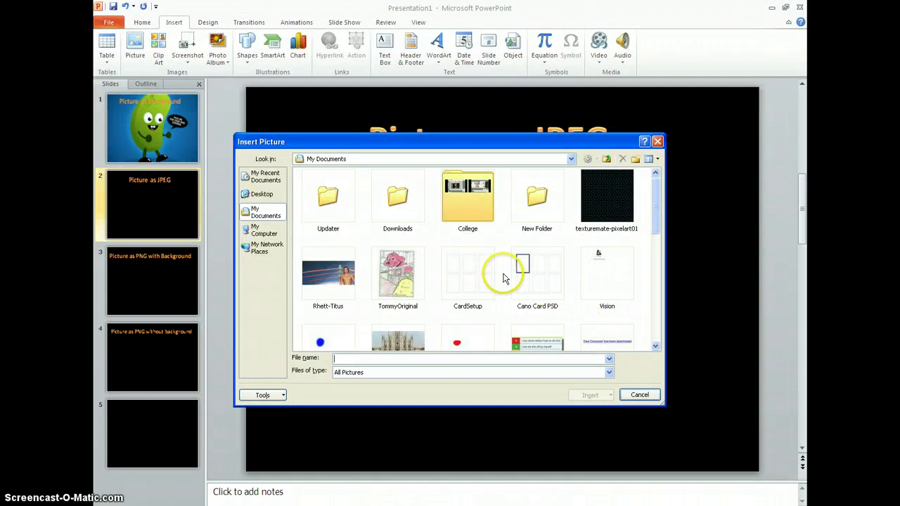
left_click(655, 289)
left_click_drag(655, 289, 653, 358)
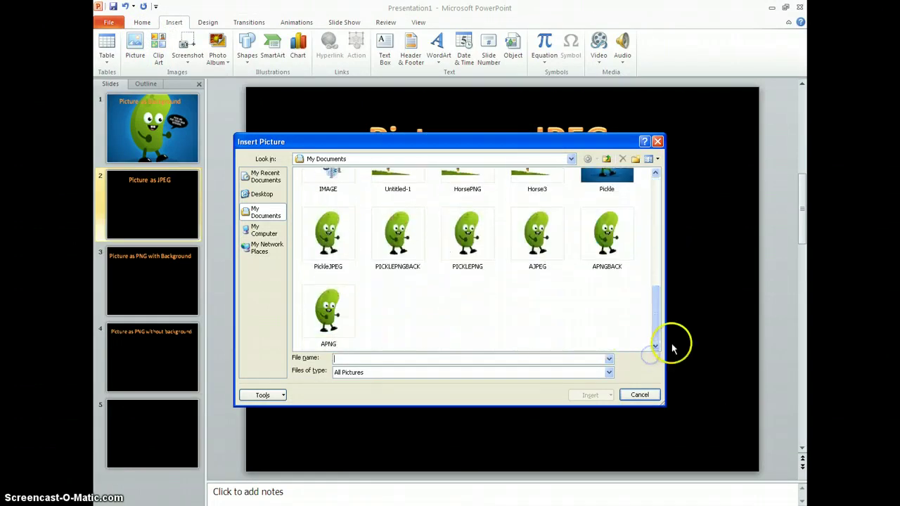
left_click(545, 238)
double_click(545, 238)
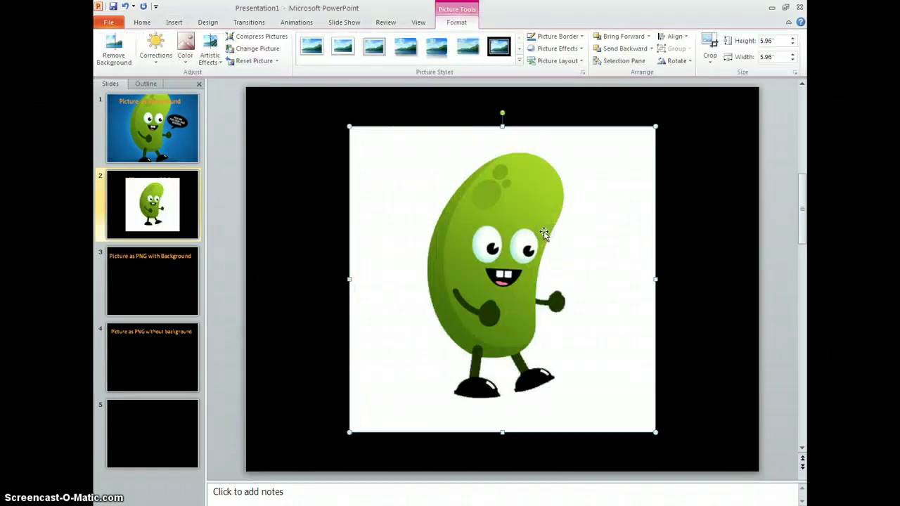
Move the JPEG pickle below the title and resize it to 4.33".
left_click_drag(512, 220, 511, 240)
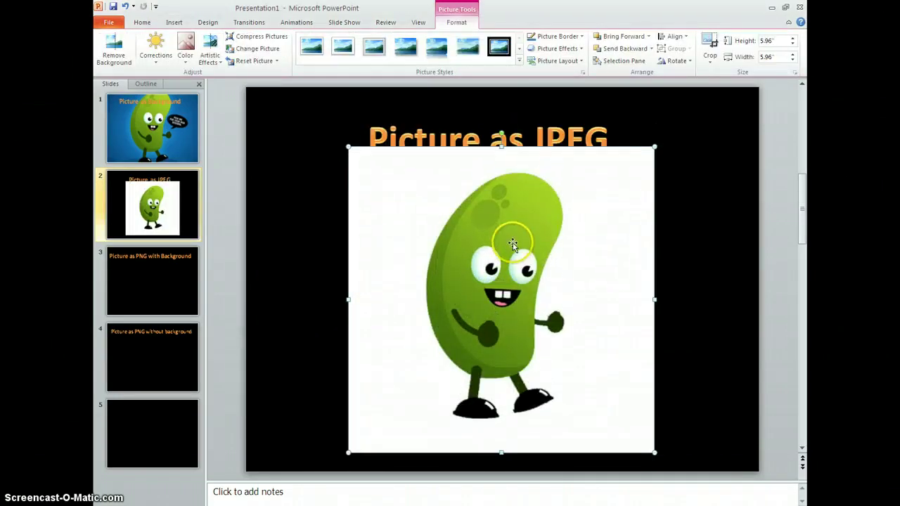
left_click_drag(655, 147, 571, 230)
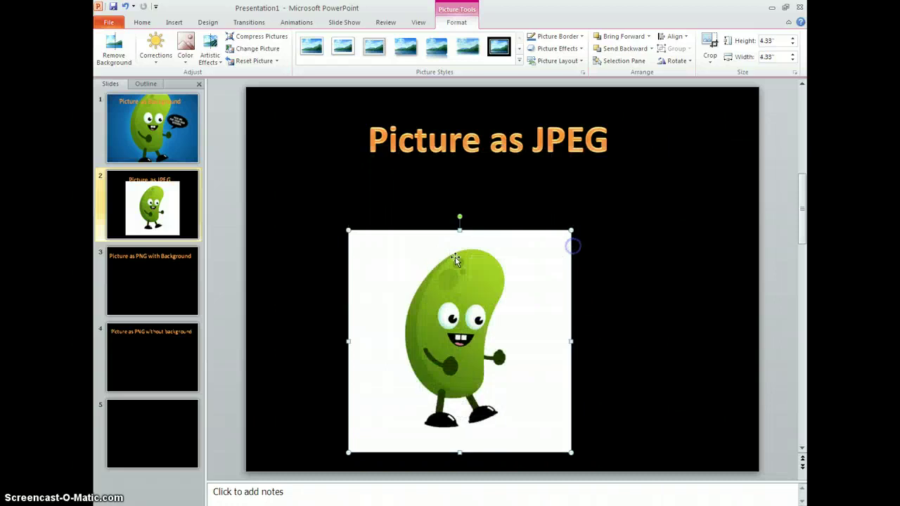
left_click(175, 296)
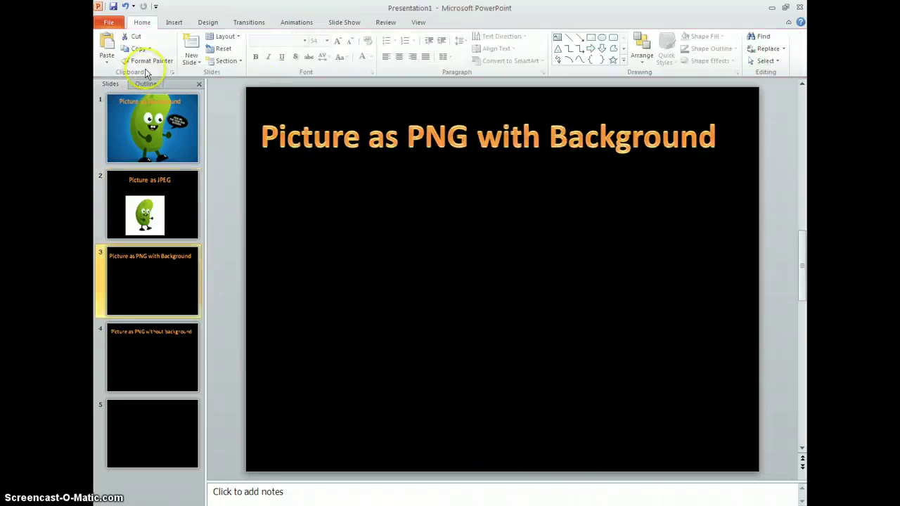
Insert the APNGBACK pickle picture onto slide 3.
left_click(110, 23)
left_click(172, 22)
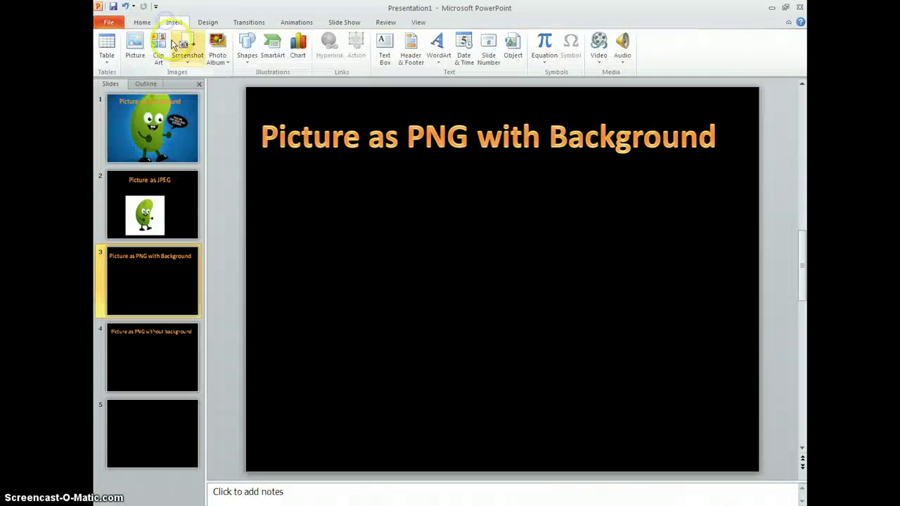
left_click(135, 49)
scroll(654, 288, "down", 6)
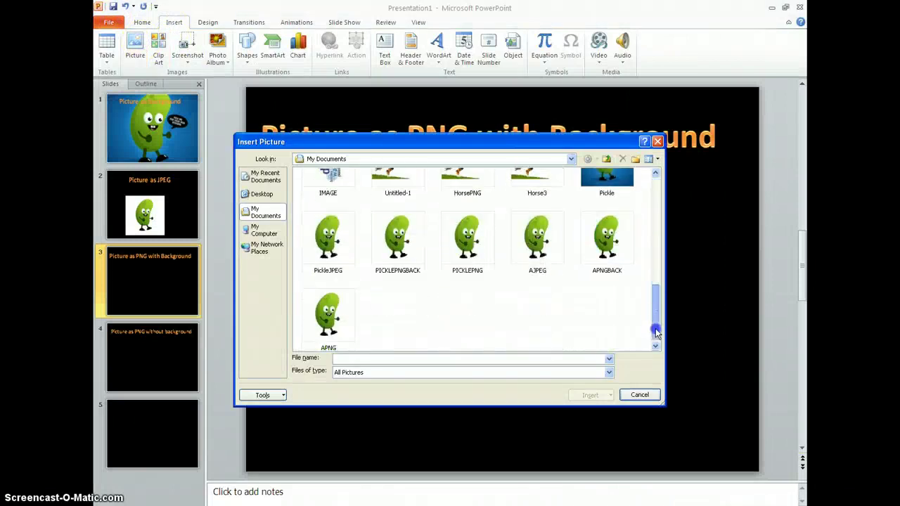
double_click(604, 234)
Move the APNGBACK pickle below the title, shrink it to 3.08 inches and centre it.
left_click_drag(515, 257, 515, 297)
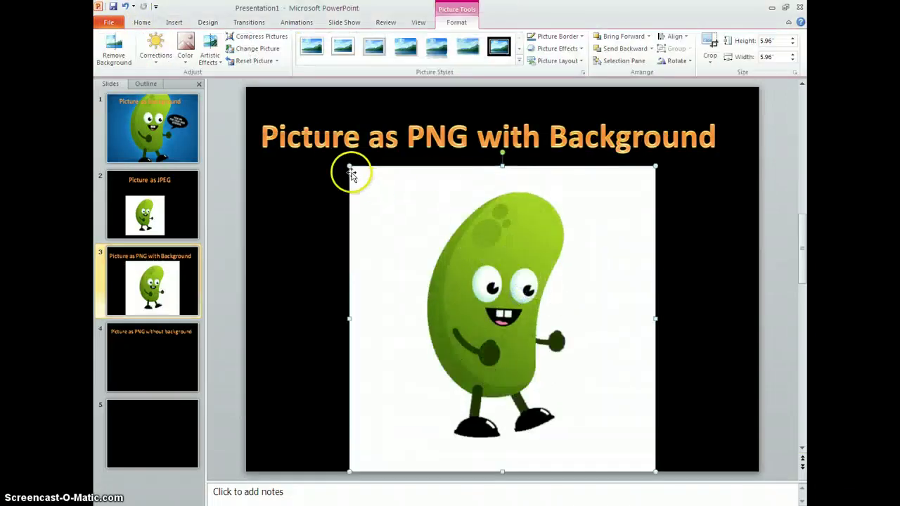
left_click_drag(349, 166, 496, 312)
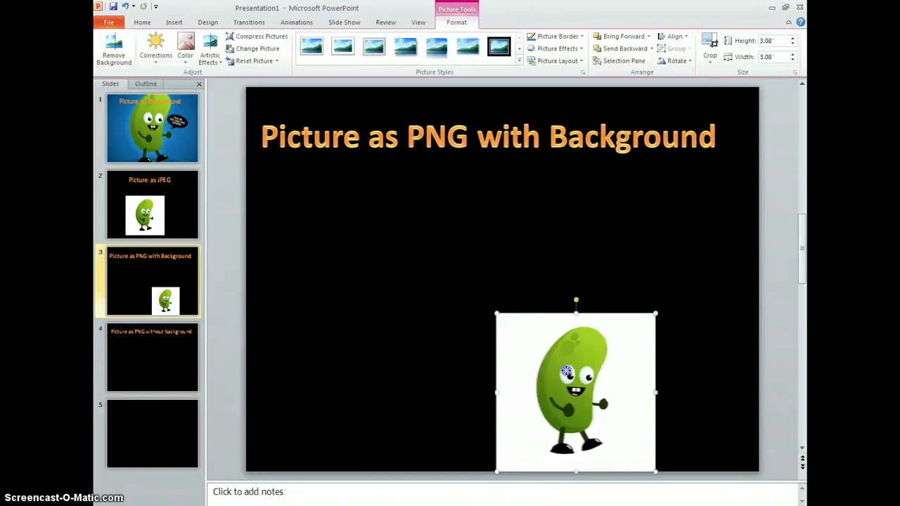
left_click_drag(511, 437, 425, 320)
left_click(135, 364)
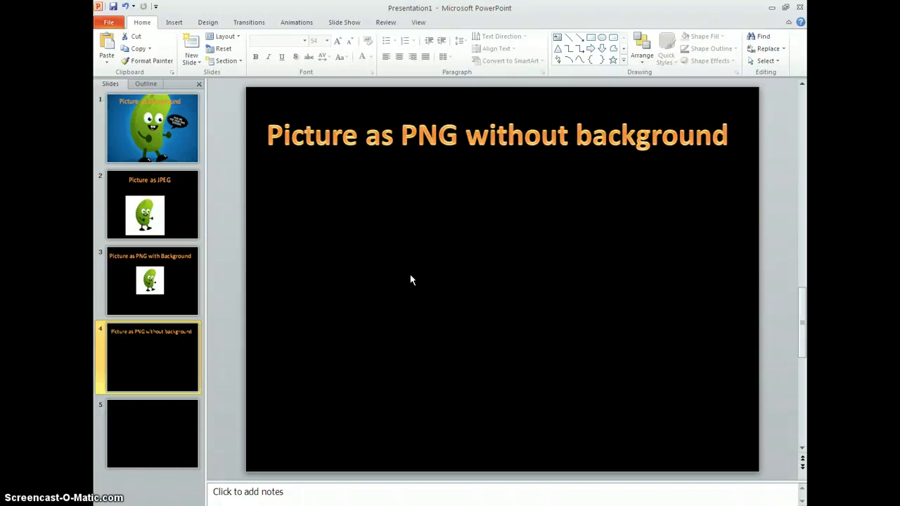
Insert the transparent APNG pickle picture onto slide 4.
left_click(109, 23)
left_click(173, 22)
left_click(136, 46)
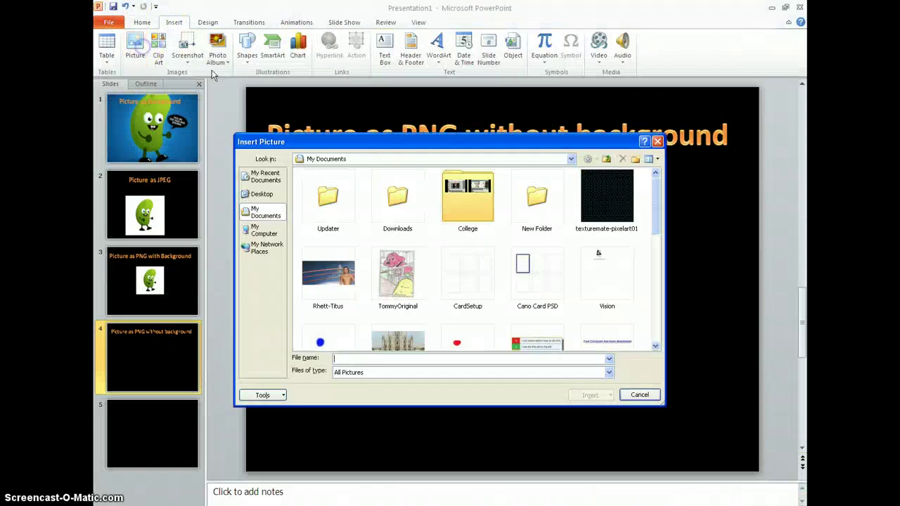
left_click(658, 291)
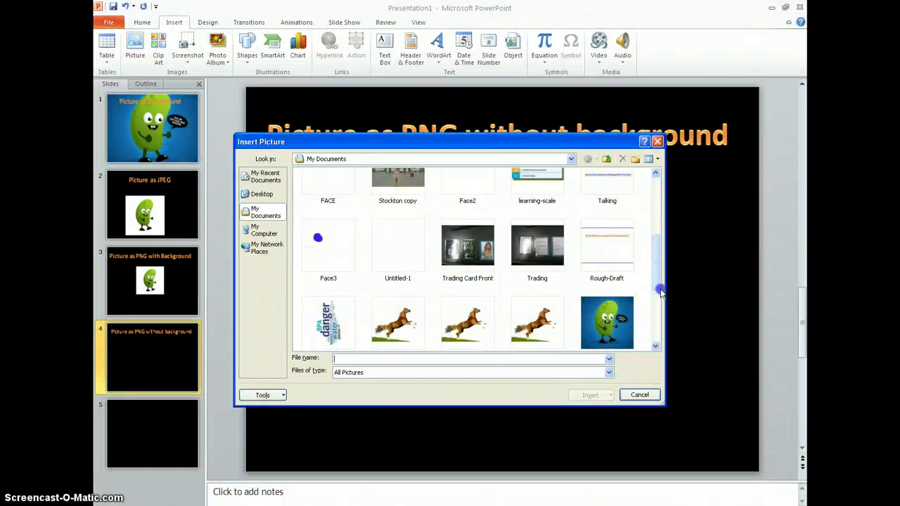
left_click(656, 326)
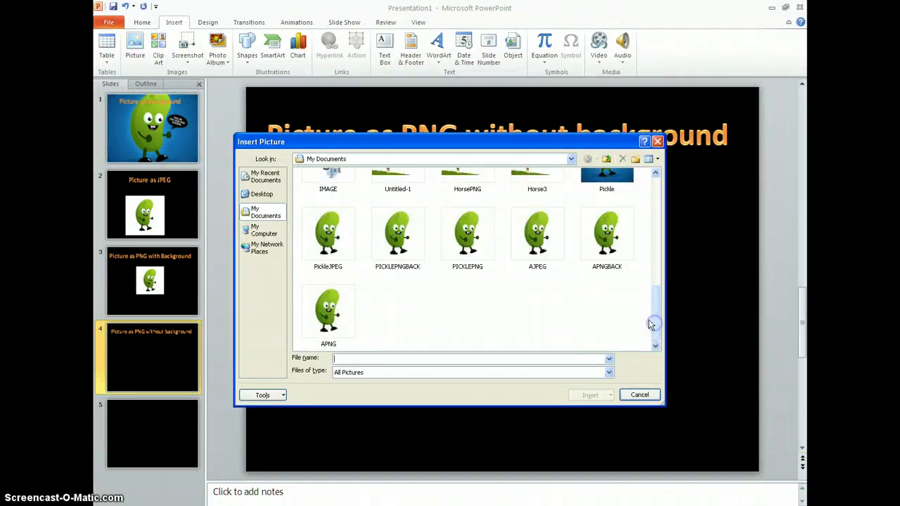
left_click(322, 320)
left_click(595, 395)
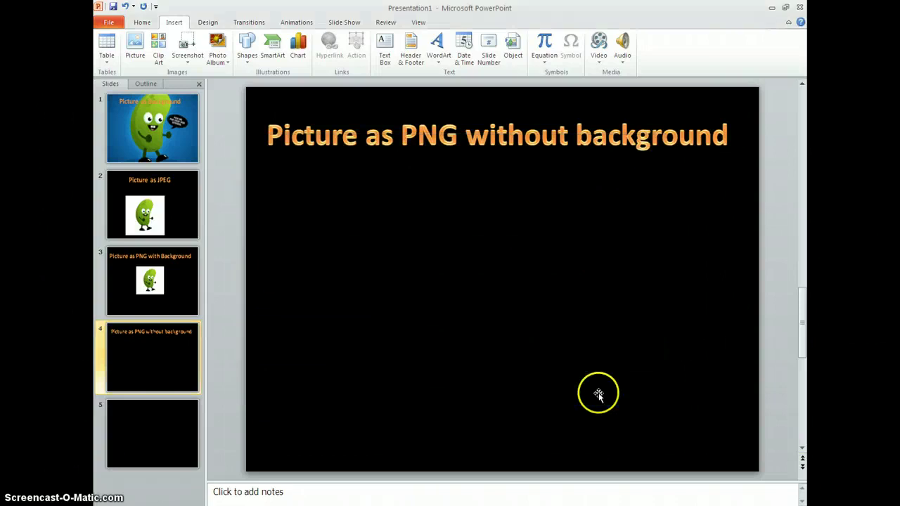
Shrink the APNG pickle to 3.56 inches, then move slide 2's JPEG pickle left.
left_click_drag(495, 296, 495, 304)
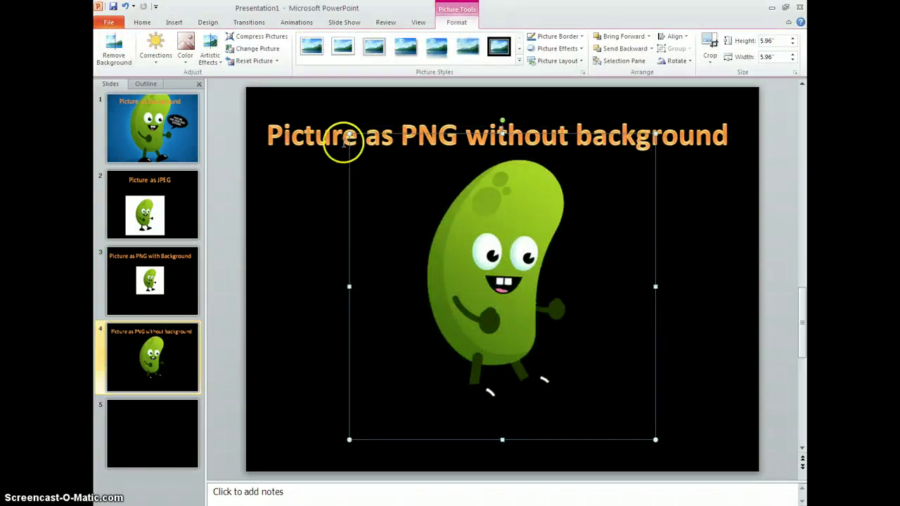
left_click_drag(349, 135, 472, 257)
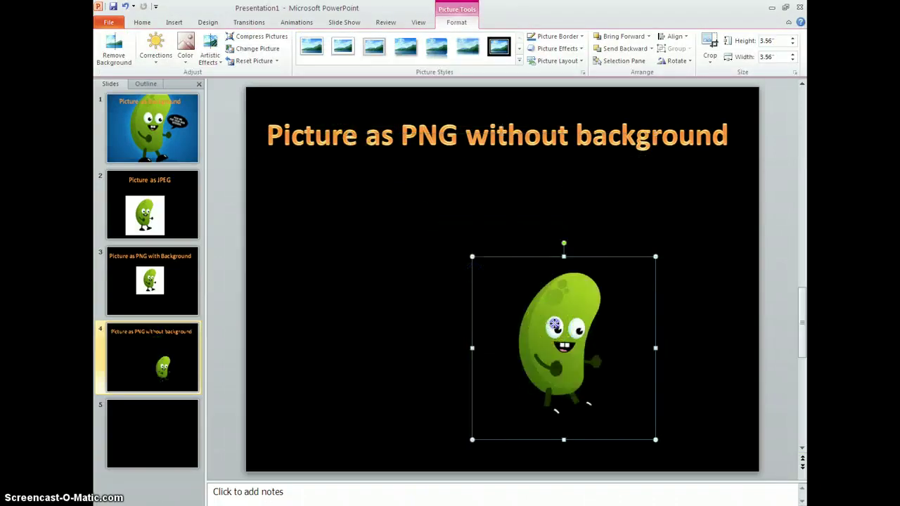
left_click_drag(485, 299, 416, 296)
left_click(176, 221)
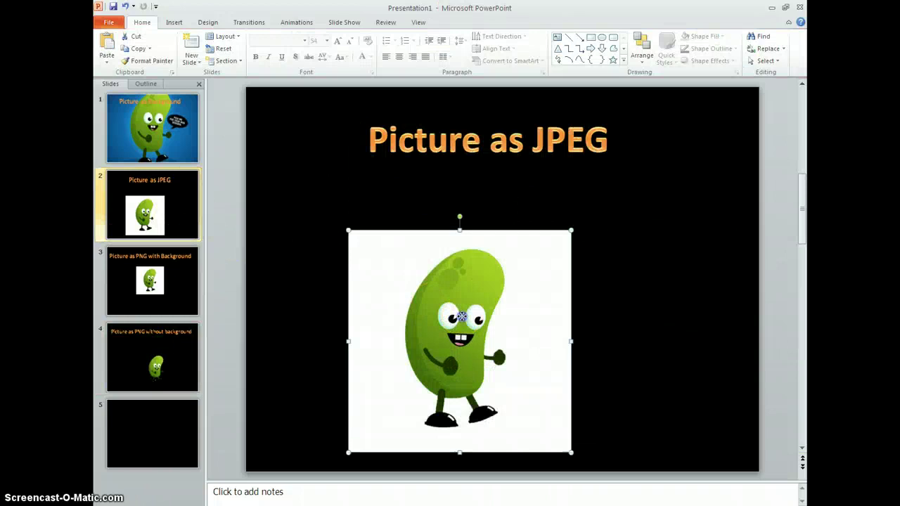
left_click_drag(471, 321, 389, 286)
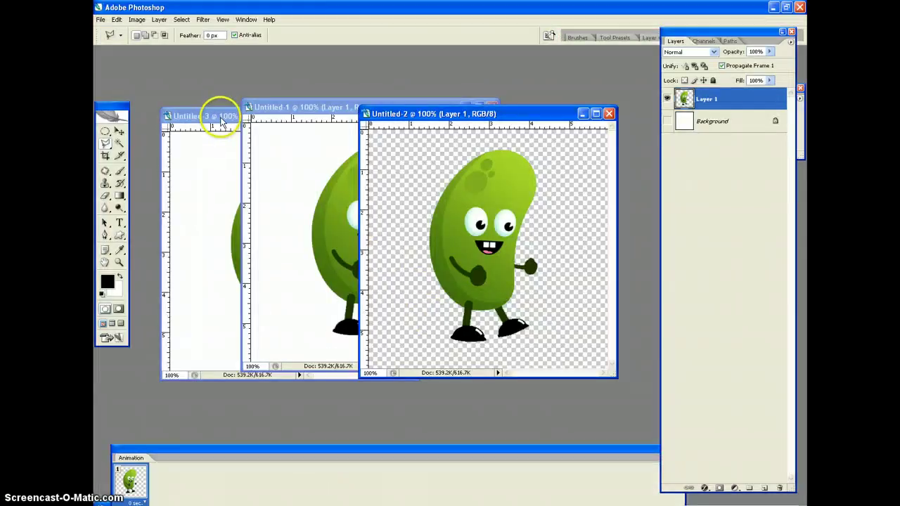
Hide Untitled-3's white Background layer and save the image as NEWJPEG in JPEG format.
left_click(218, 116)
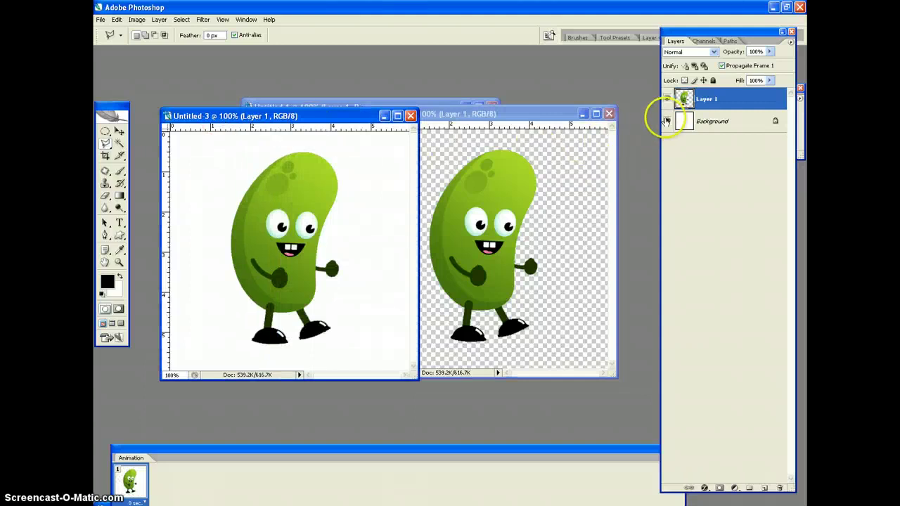
left_click(667, 121)
left_click(101, 20)
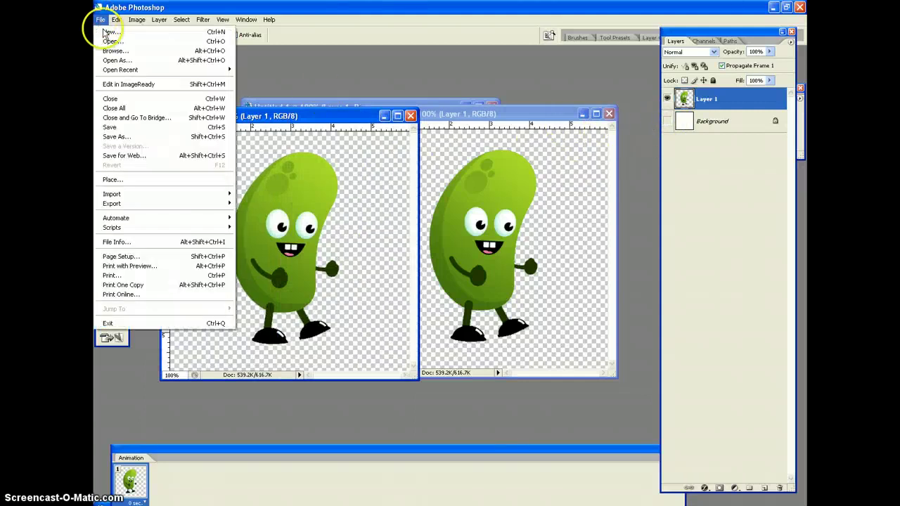
left_click(123, 135)
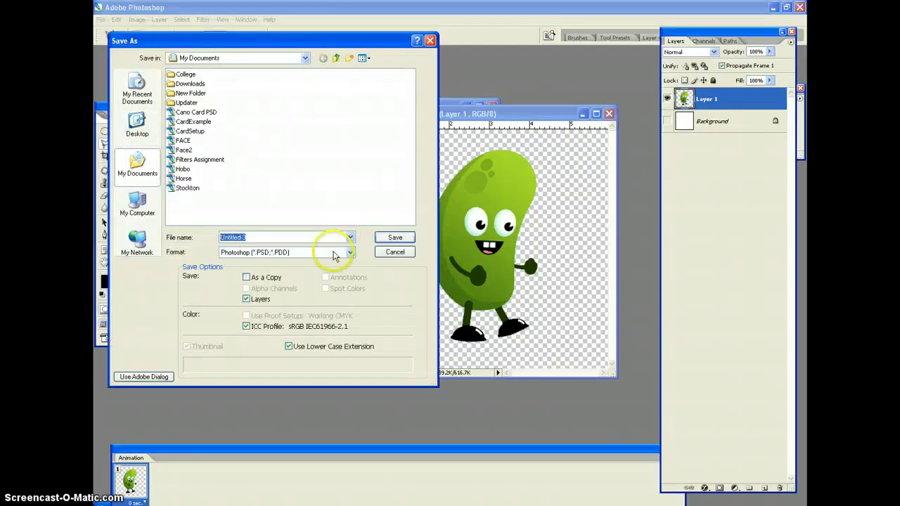
type("NEWJPEG")
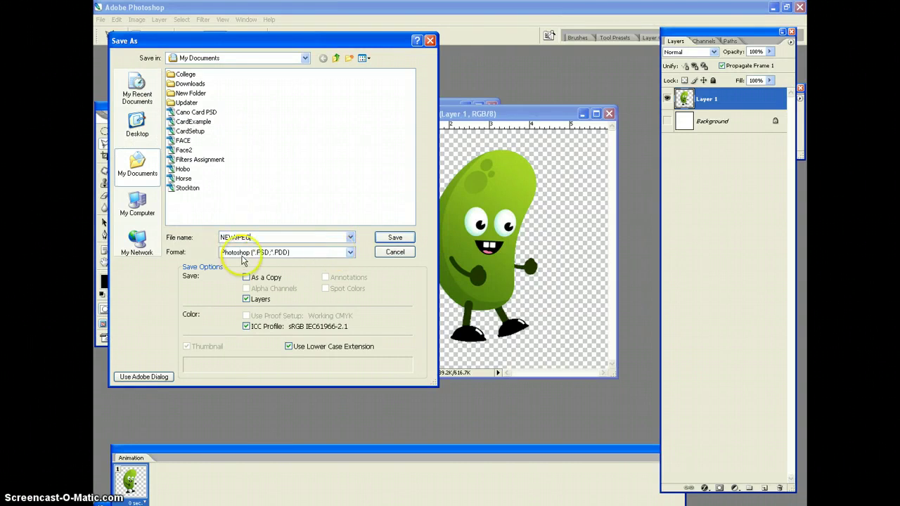
left_click(242, 252)
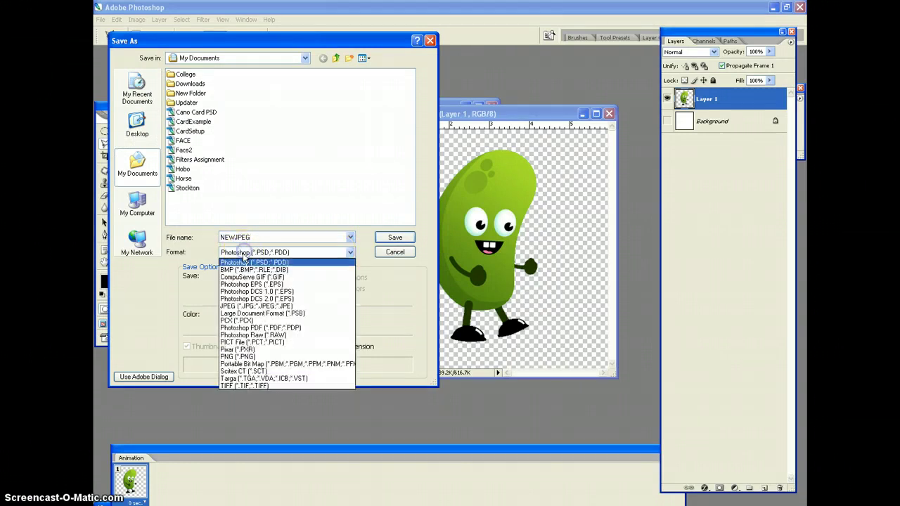
left_click(263, 306)
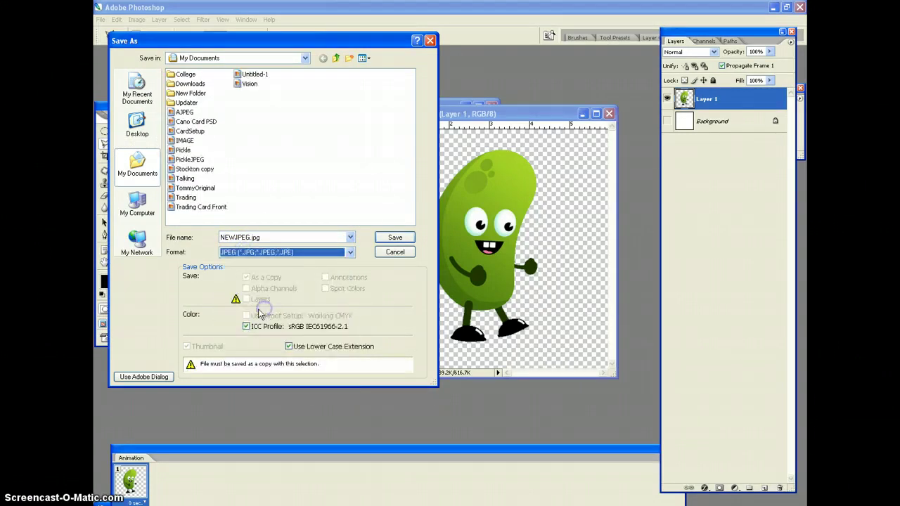
left_click(395, 240)
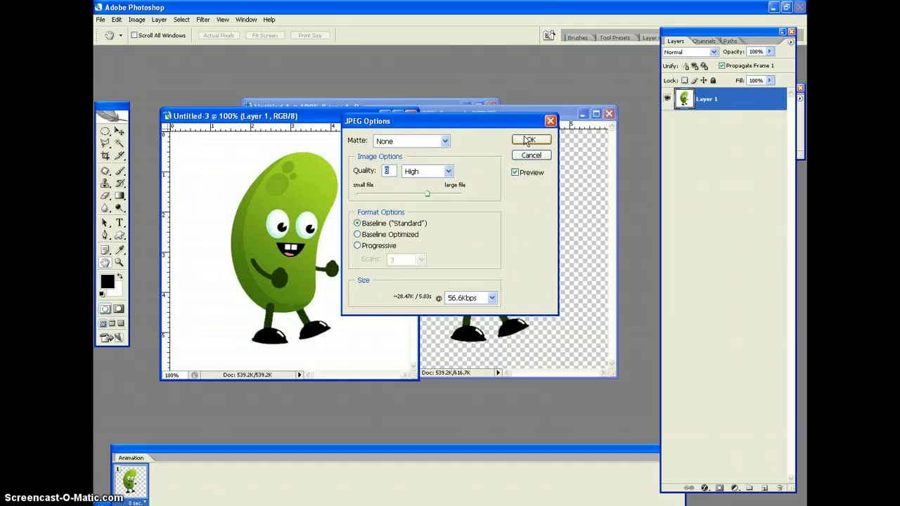
Accept the JPEG options, then insert NEWJPEG on slide 2 at 3.21 inches beside the first pickle.
left_click(526, 139)
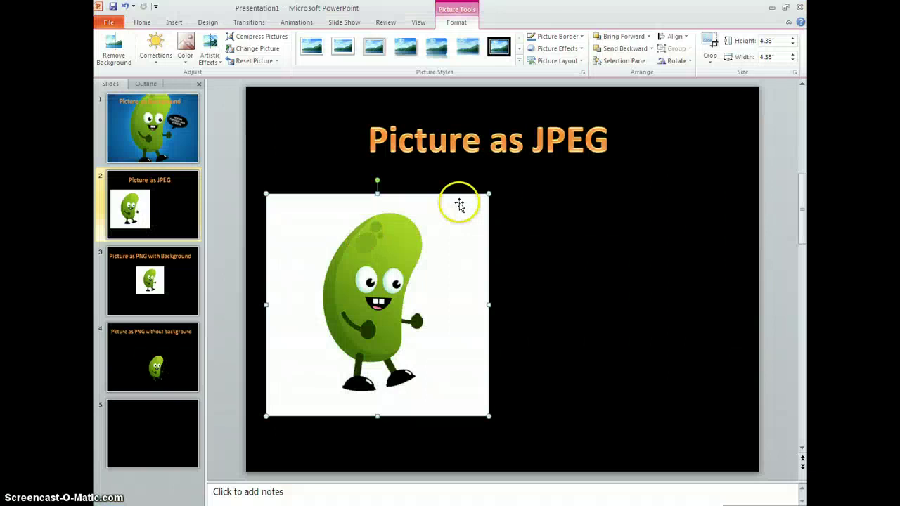
left_click(174, 23)
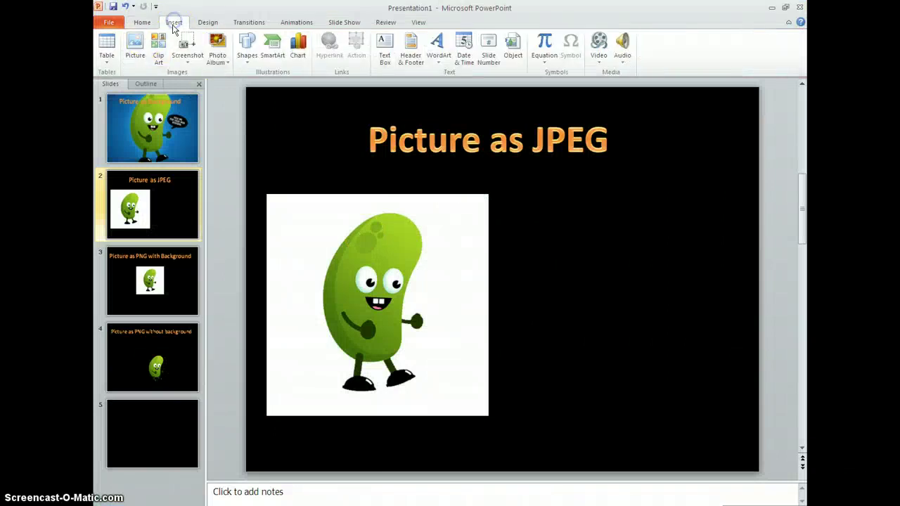
left_click(135, 47)
left_click_drag(654, 208, 653, 334)
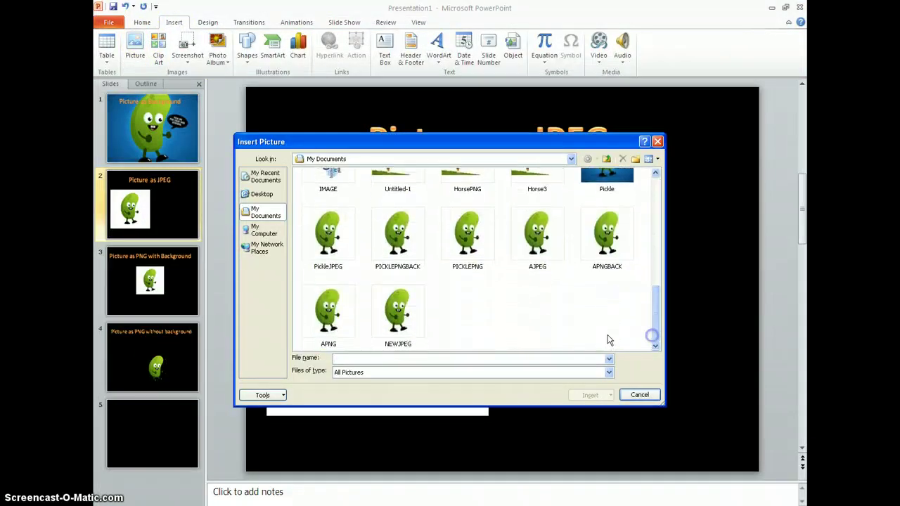
double_click(418, 317)
left_click_drag(551, 286, 603, 294)
left_click_drag(471, 179, 613, 210)
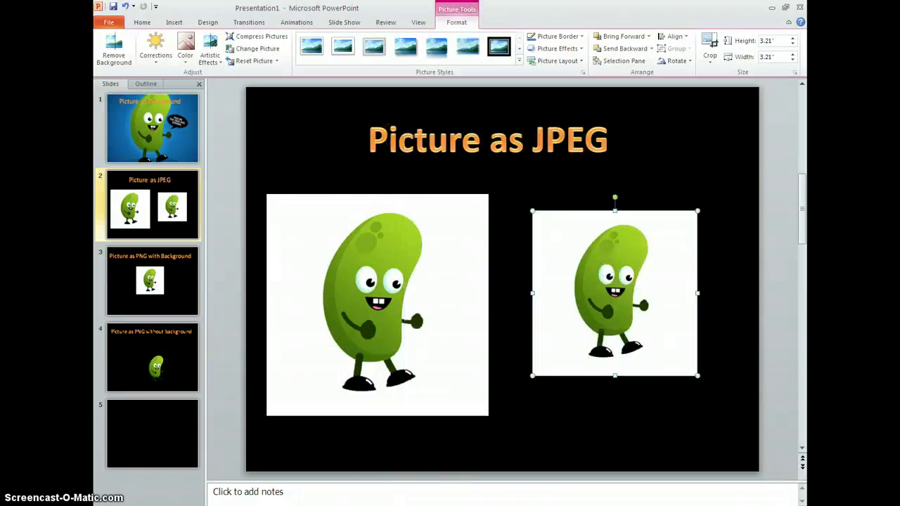
On slide 4, move the transparent pickle left and enlarge it to 5.92 inches under the title.
left_click(173, 345)
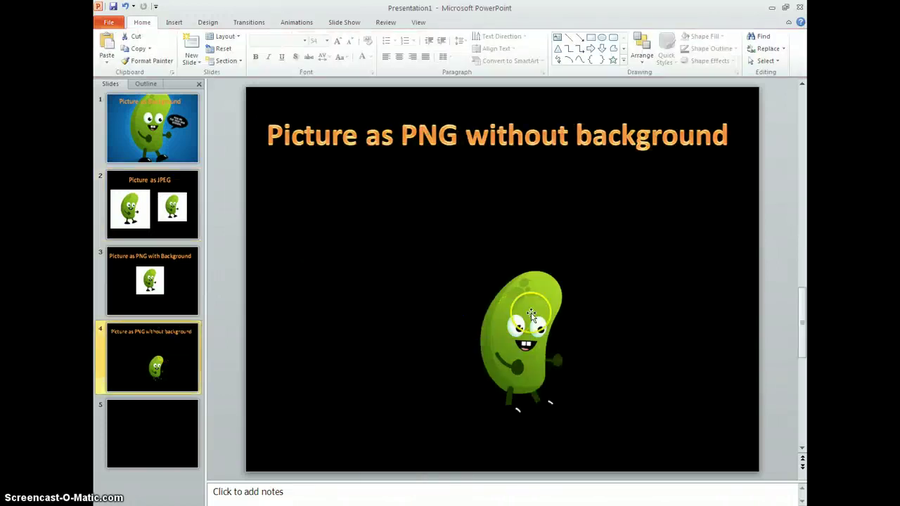
left_click_drag(513, 321, 372, 303)
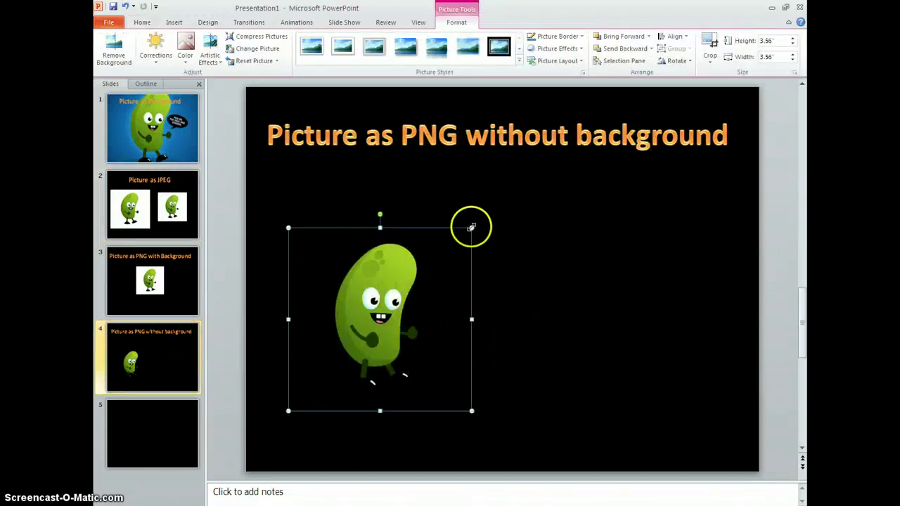
left_click_drag(472, 227, 593, 107)
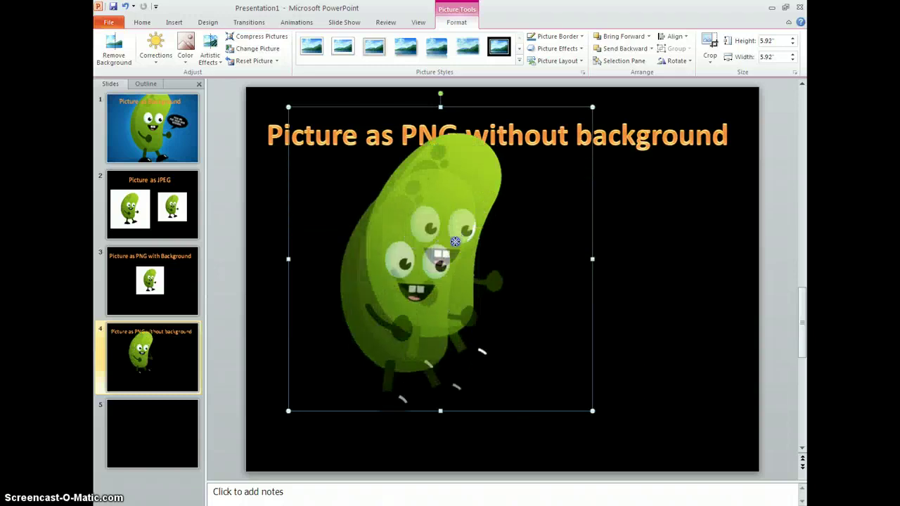
left_click_drag(456, 241, 451, 245)
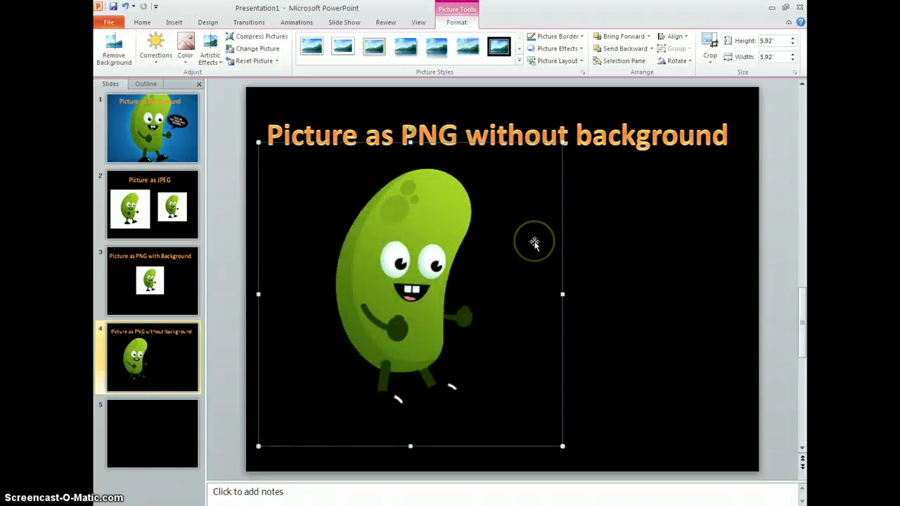